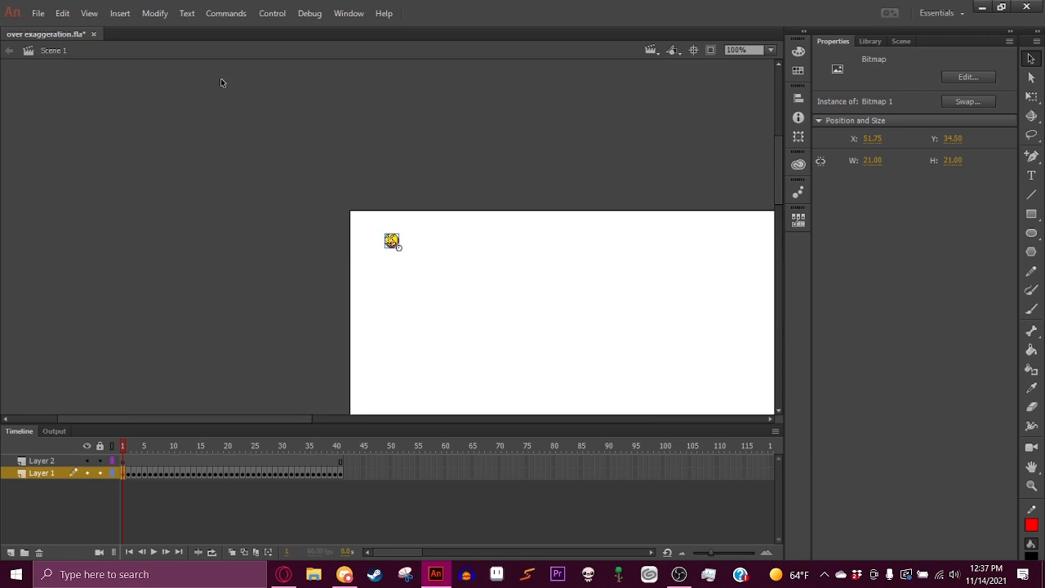
key(ctrl+equal)
- Preview the animation on the stage by playing the timeline around the character
click(338, 183)
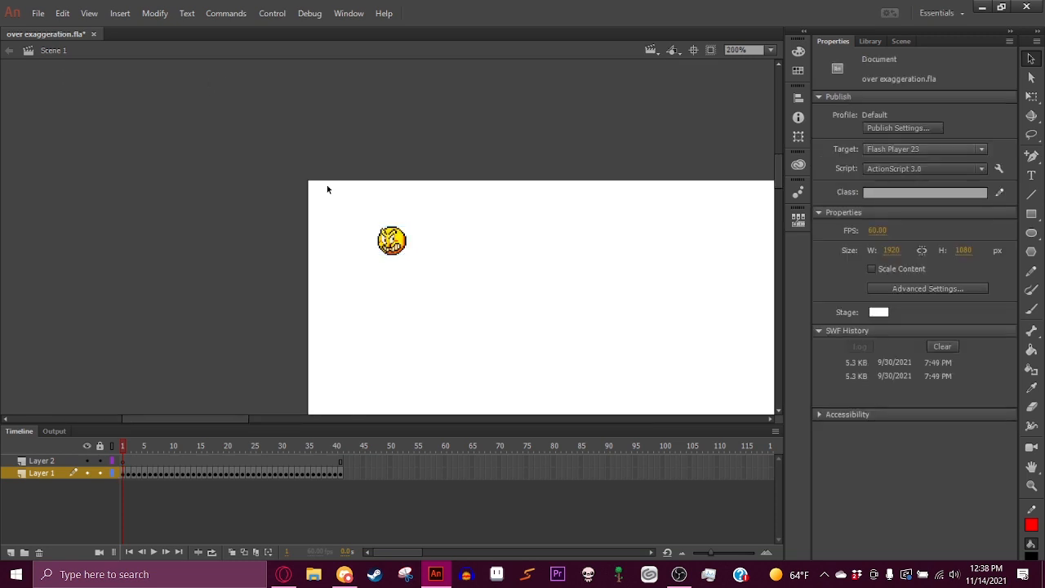
key(ctrl+equal)
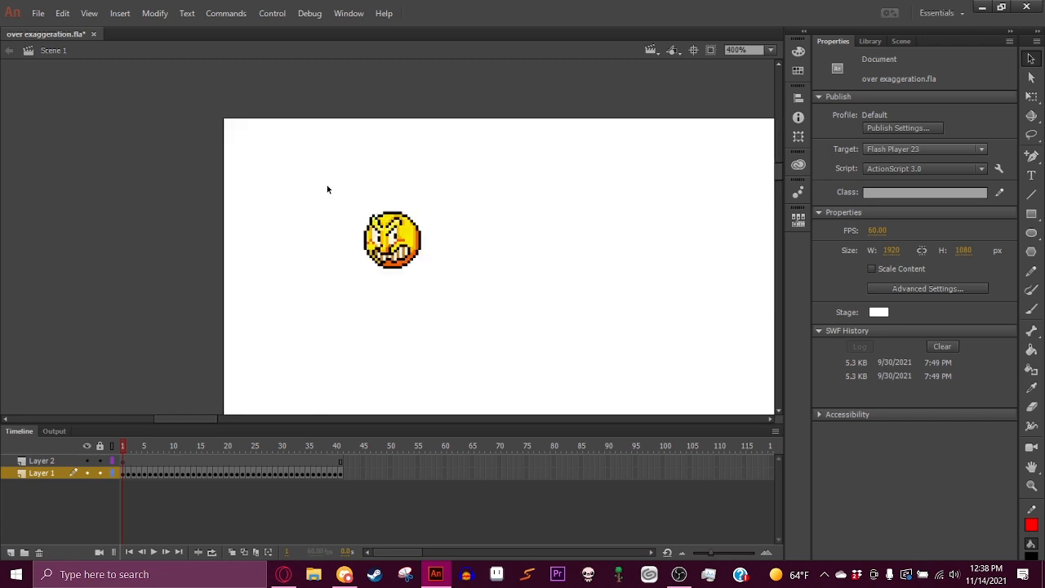
key(ctrl+minus)
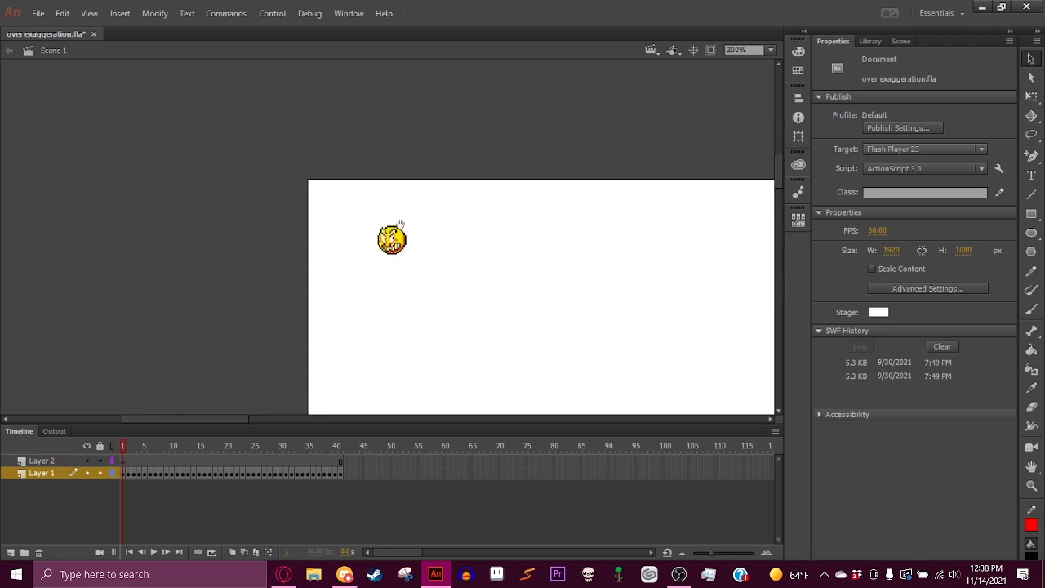
drag(401, 224, 348, 169)
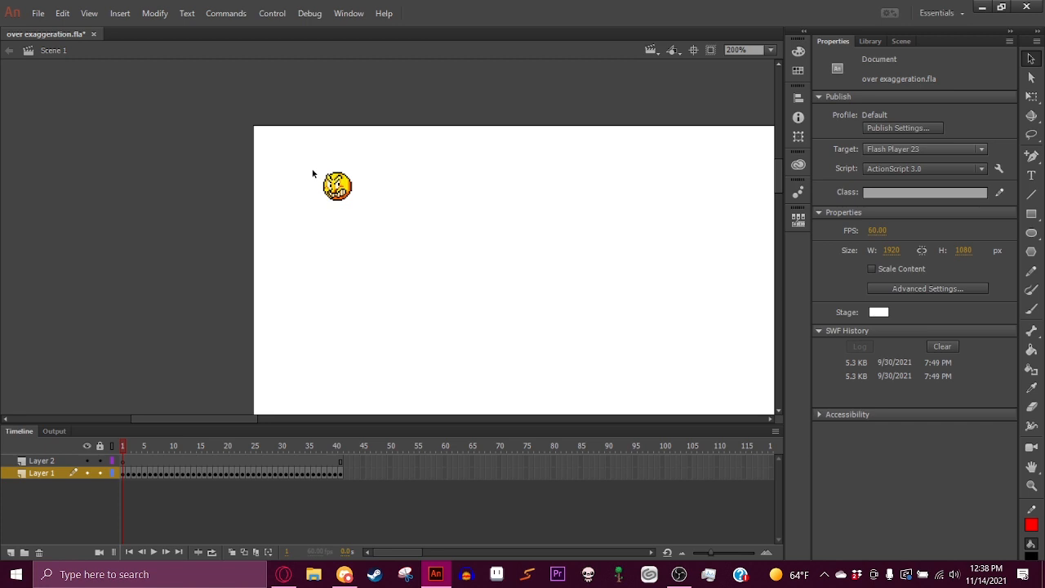
drag(450, 224, 414, 178)
click(537, 177)
key(Return)
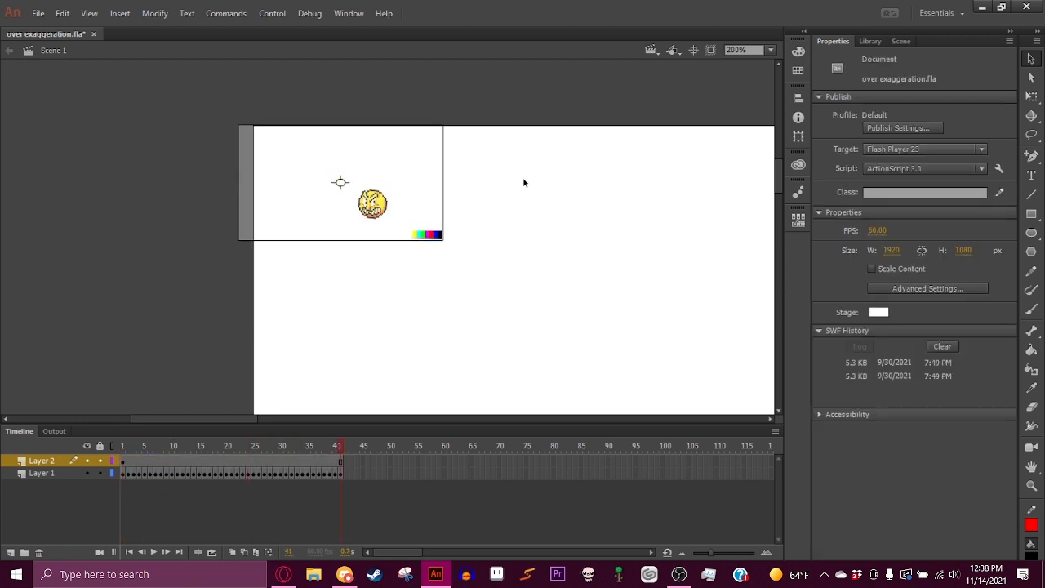
key(Return)
- Move the VCam over the character and scale it with Free Transform to about 108 × 61 px
drag(413, 187, 454, 205)
click(1031, 97)
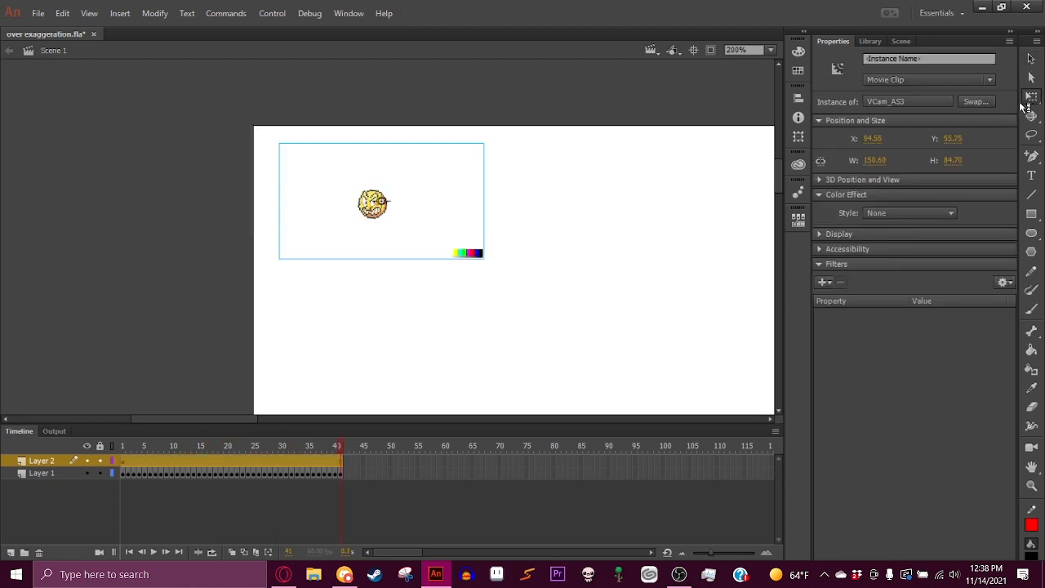
drag(486, 144, 518, 172)
key(ctrl+z)
right_click(419, 170)
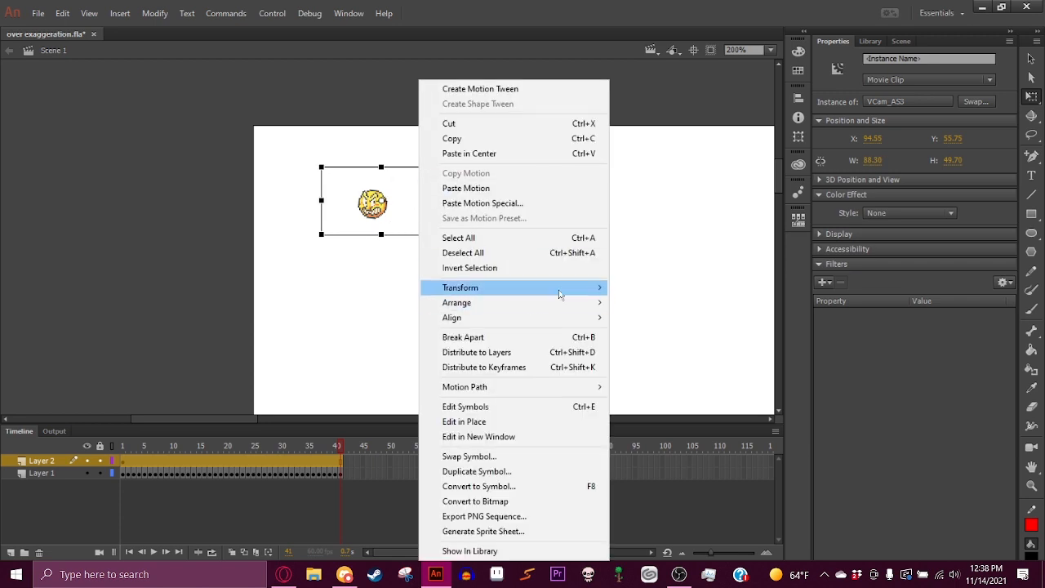
mouse_move(560, 294)
click(690, 418)
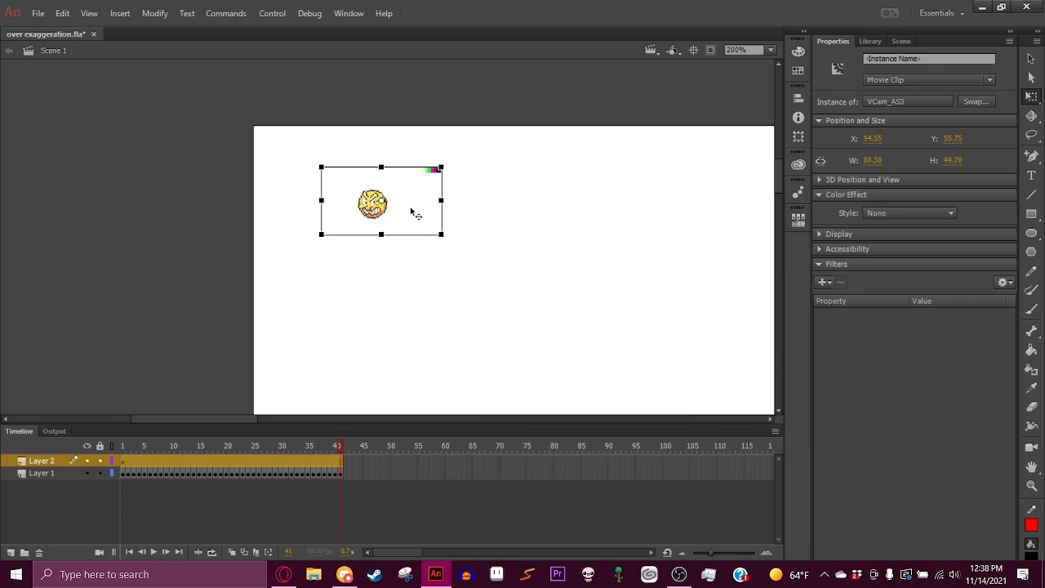
key(ctrl+z)
mouse_move(410, 209)
mouse_down()
mouse_move(392, 181)
mouse_move(426, 189)
mouse_move(419, 197)
mouse_move(457, 159)
mouse_move(425, 194)
mouse_up()
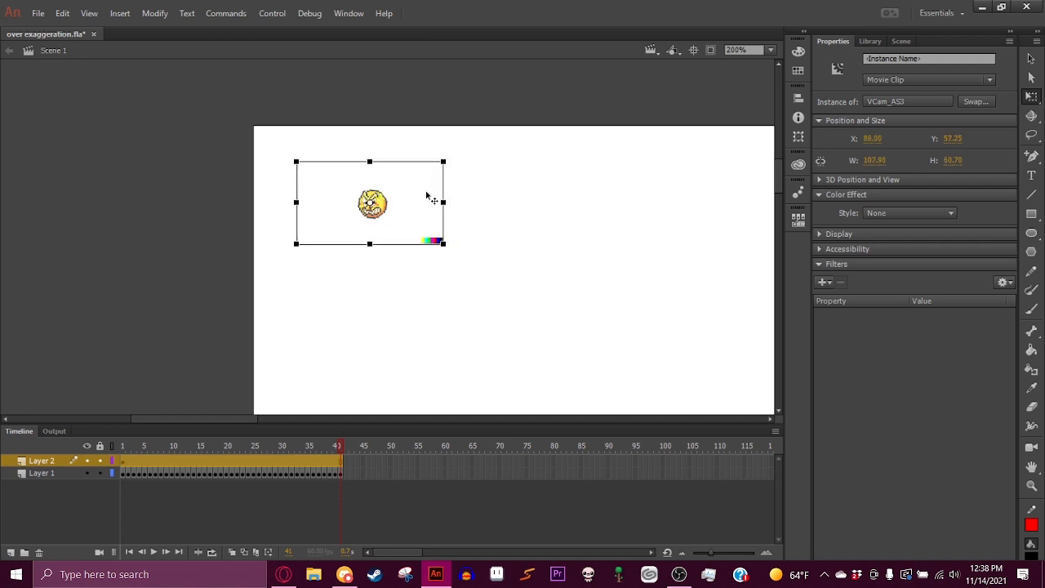
key(Return)
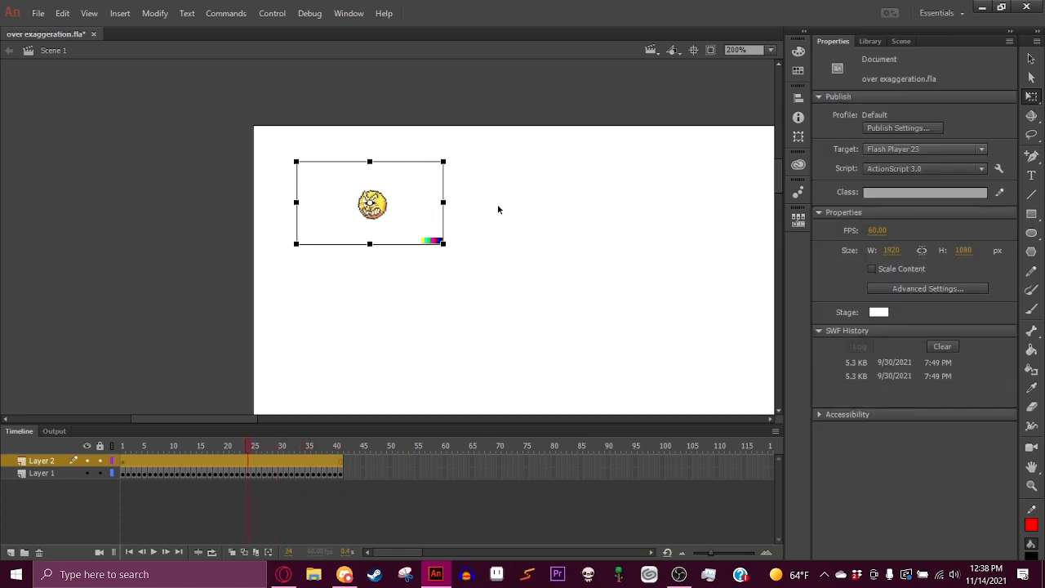
- Reposition the VCam to the right of the character on an earlier frame of its layer
key(comma)
key(comma)
key(comma)
key(comma)
key(comma)
key(comma)
key(comma)
key(comma)
key(comma)
key(comma)
key(comma)
key(comma)
key(comma)
key(comma)
key(comma)
key(comma)
key(comma)
key(comma)
key(comma)
key(comma)
click(498, 205)
drag(420, 203, 539, 208)
key(period)
key(period)
key(period)
key(period)
key(period)
key(period)
click(484, 196)
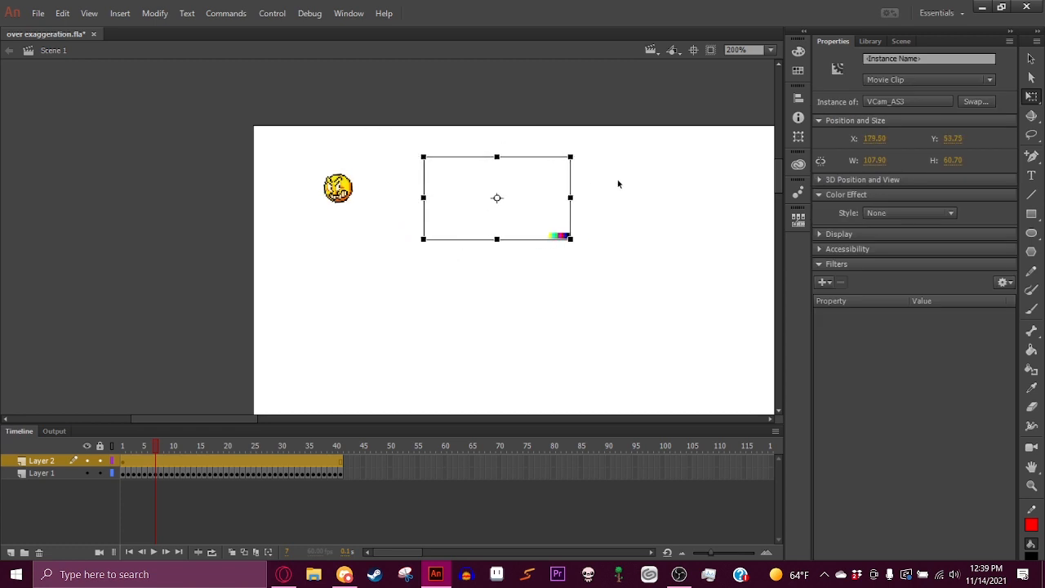
- Convert the VCam into a Graphic symbol named Symbol 1
key(F8)
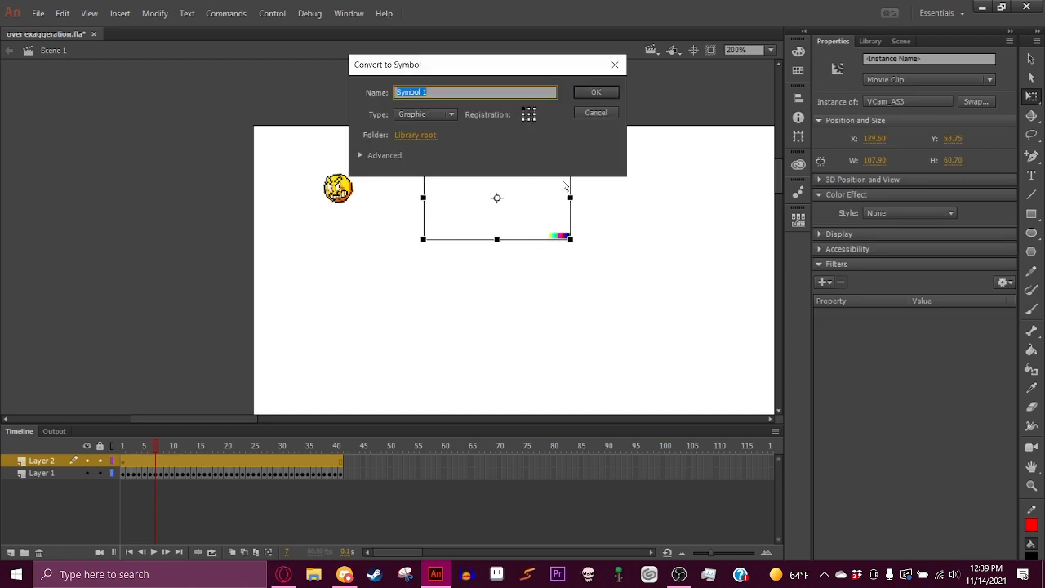
click(595, 91)
- Inside the symbol, add keyframes on frames 2–4, nudging the VCam right, up, then left for a shake, and play it
double_click(541, 210)
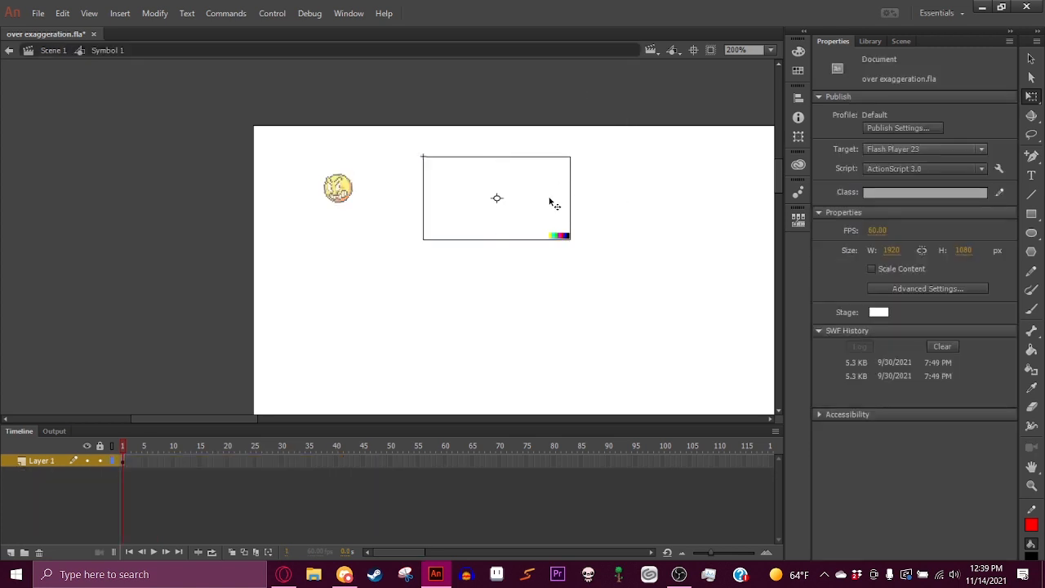
key(F6)
click(550, 201)
key(Right)
click(632, 200)
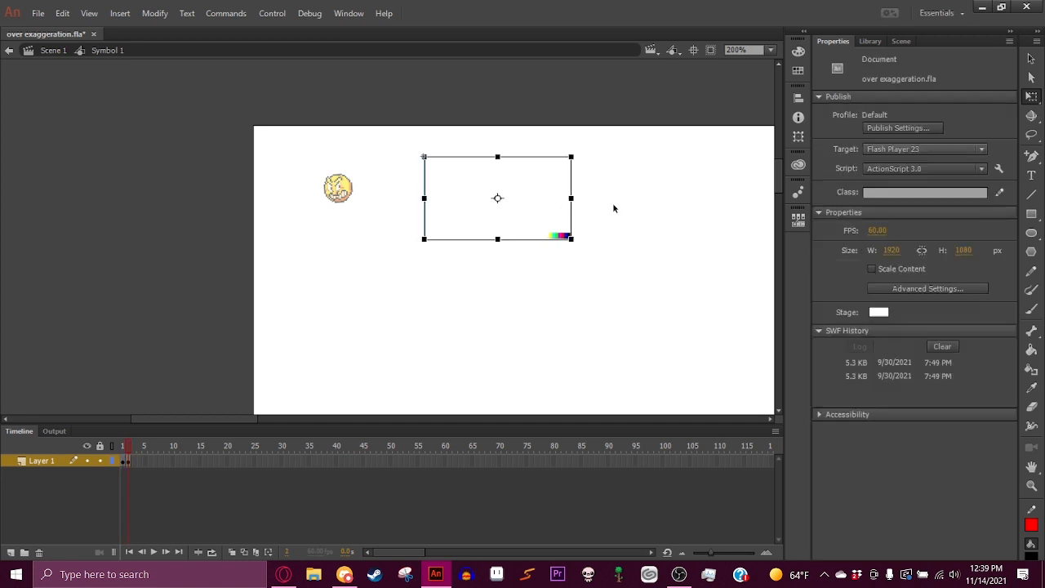
key(F6)
click(548, 207)
key(Up)
click(633, 205)
key(F6)
click(537, 195)
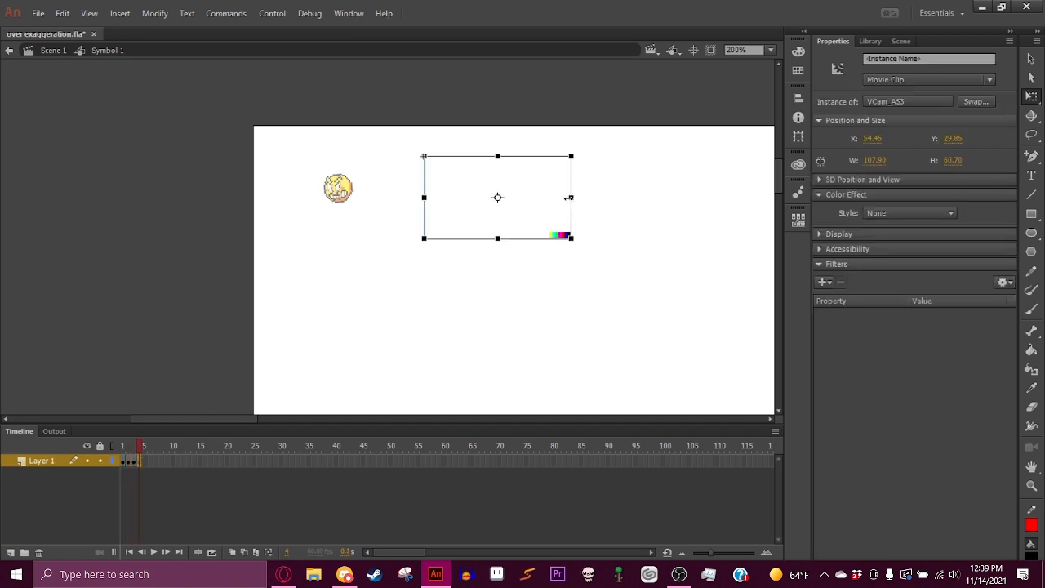
key(Left)
click(612, 205)
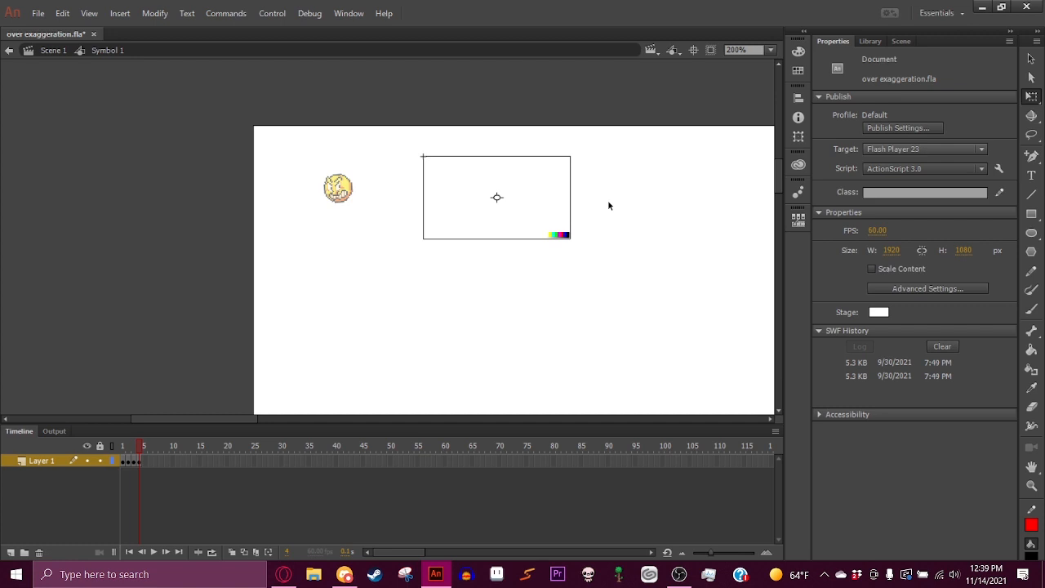
key(ctrl+equal)
key(Return)
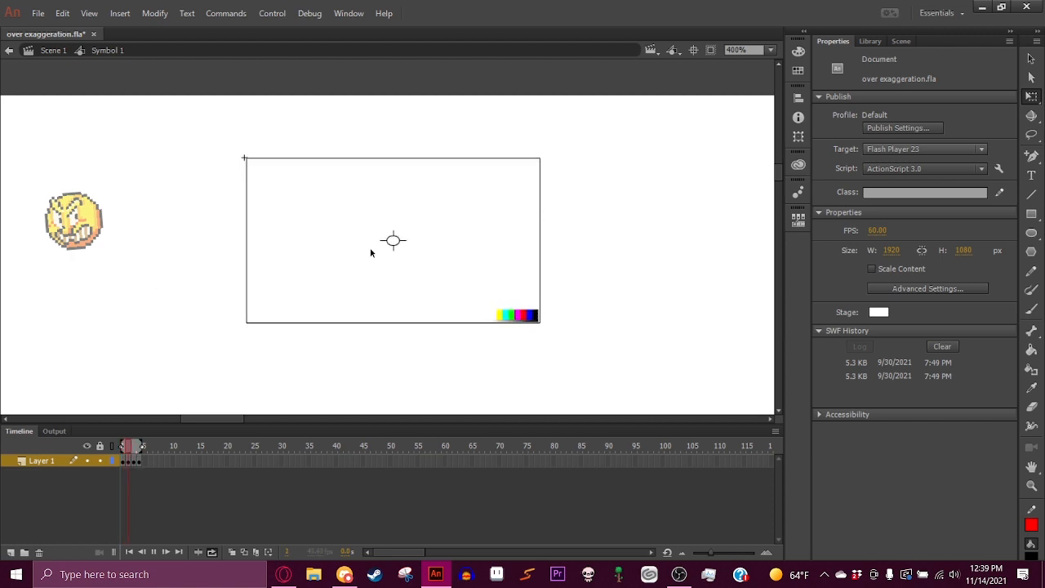
- Exit symbol editing and return to Scene 1
click(9, 50)
double_click(356, 221)
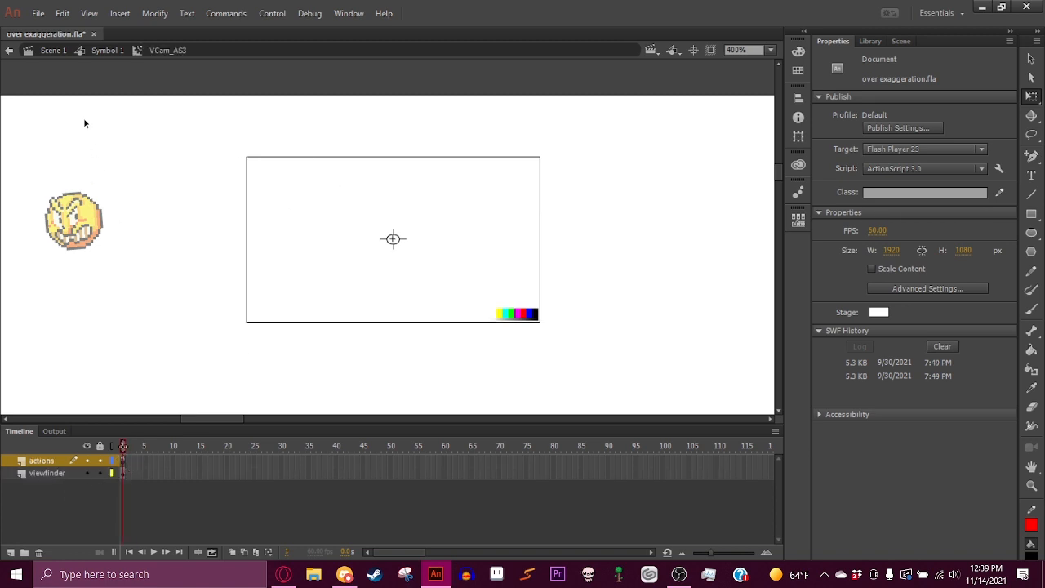
click(9, 50)
click(431, 132)
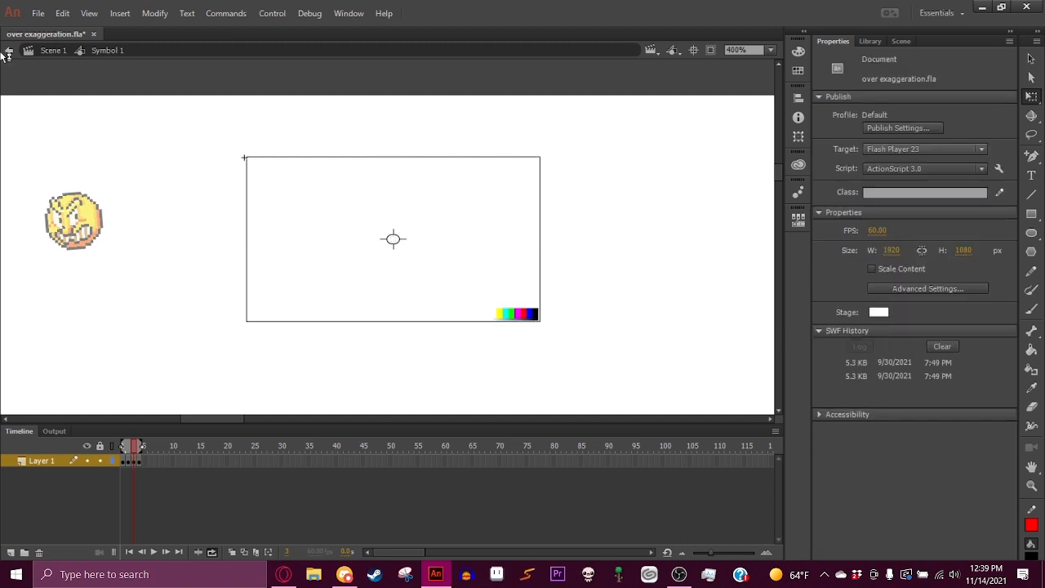
click(9, 49)
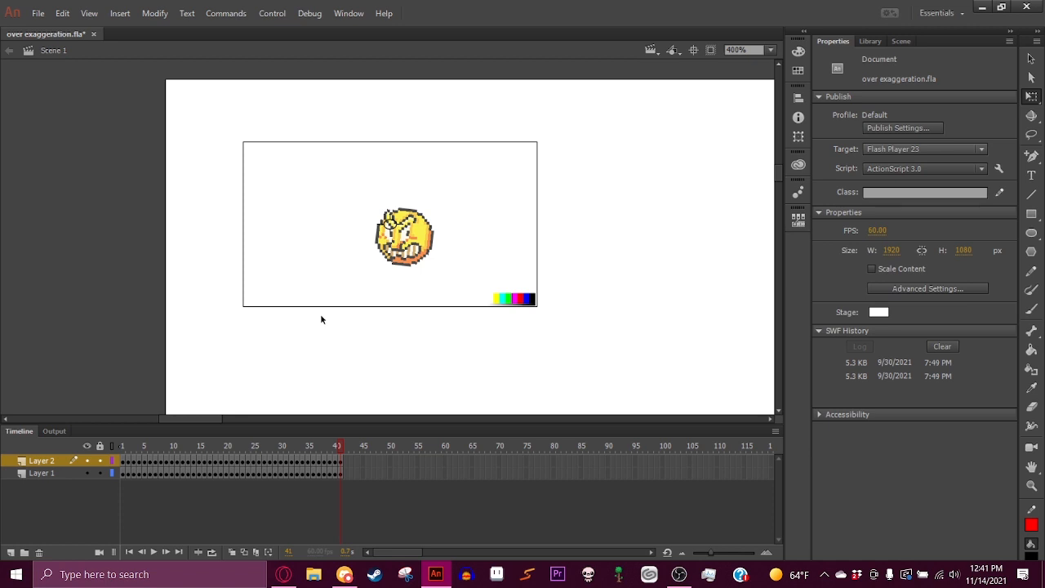
- Open Publish Settings and set the JPEG quality to 100
click(44, 15)
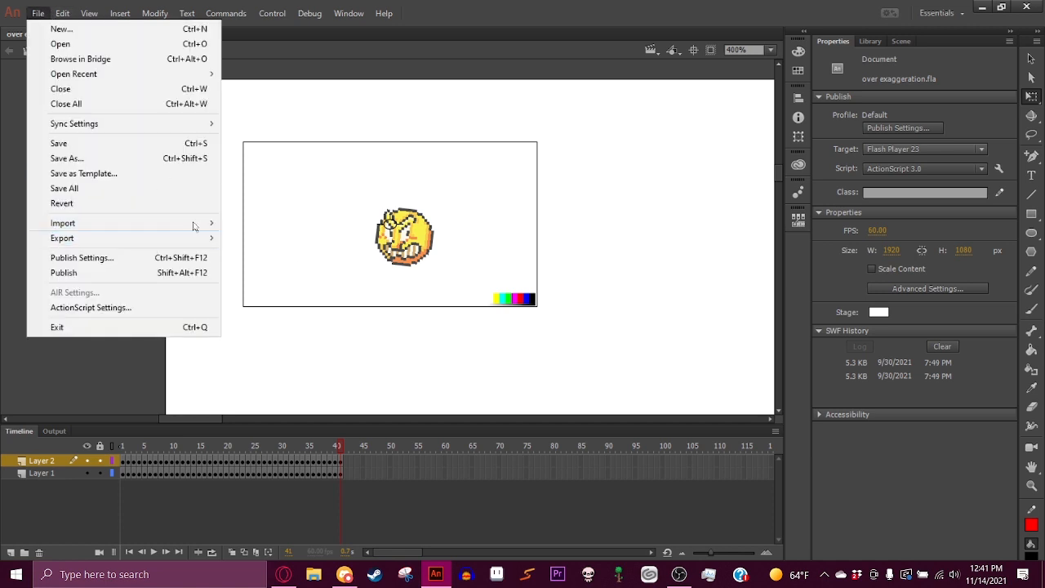
click(160, 260)
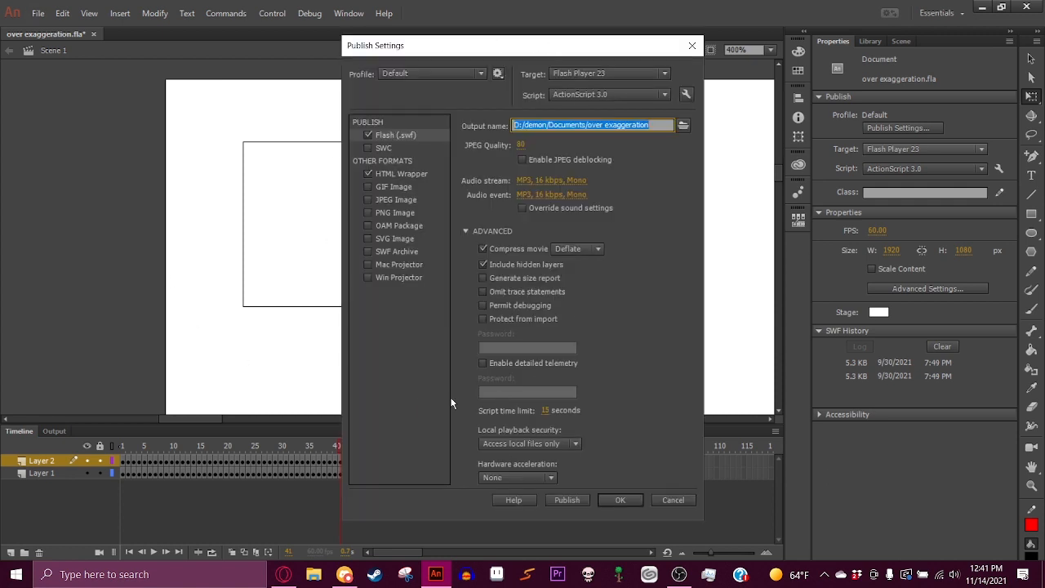
click(544, 143)
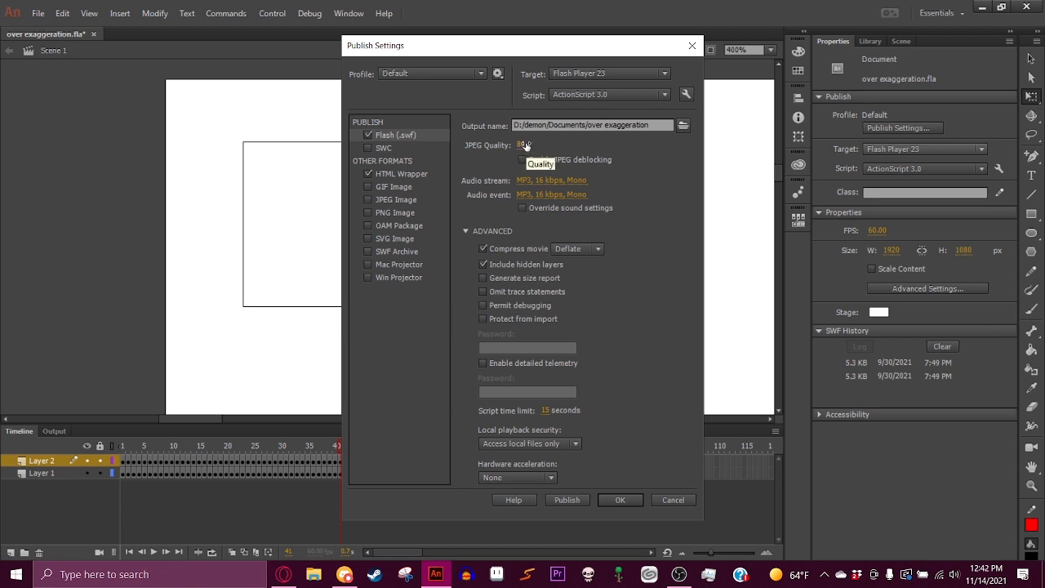
drag(523, 144, 586, 139)
- Set the audio stream to Raw compression at 44kHz with stereo kept
click(571, 181)
click(544, 181)
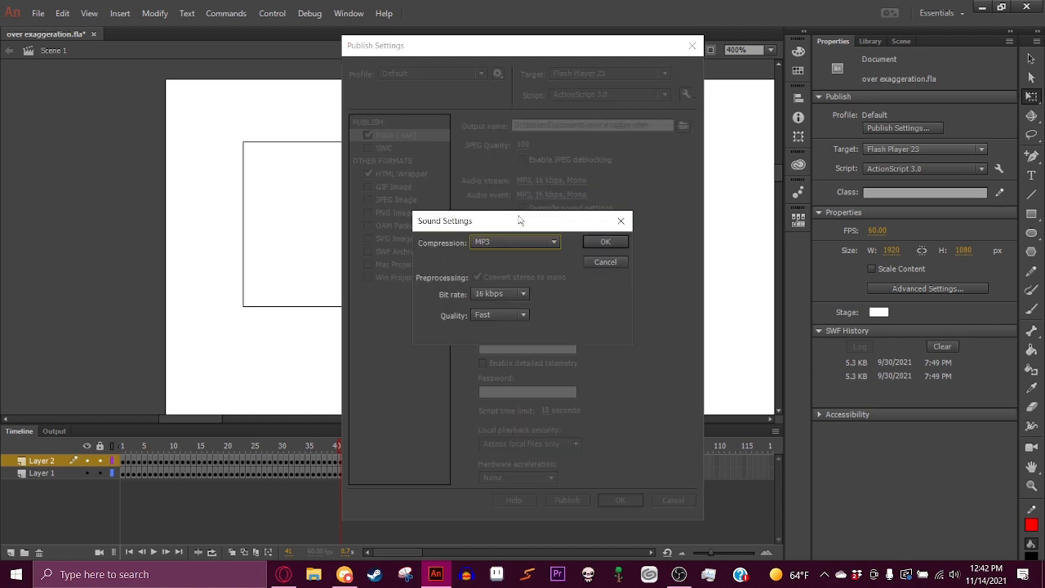
click(554, 243)
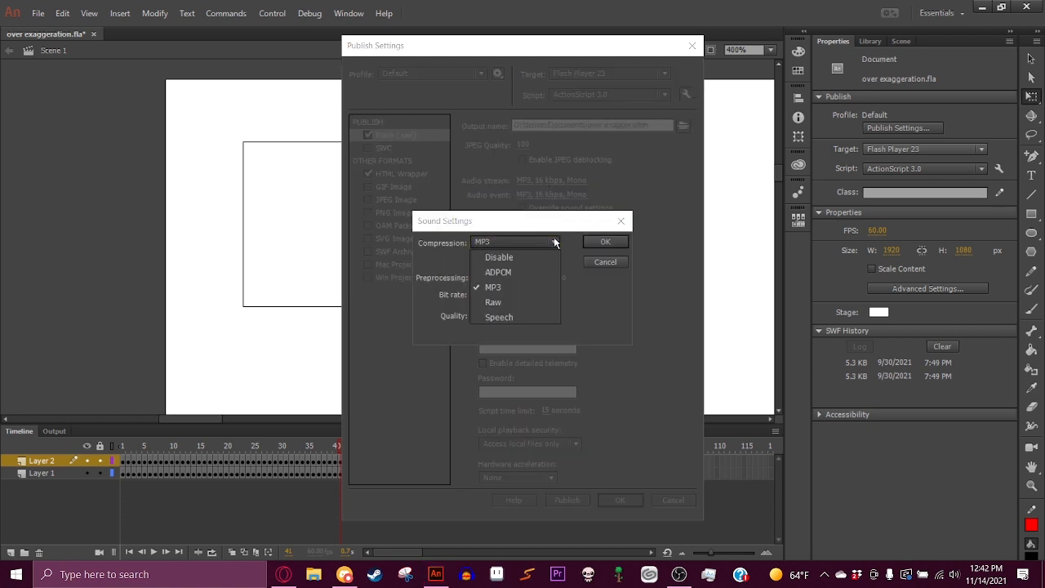
click(514, 303)
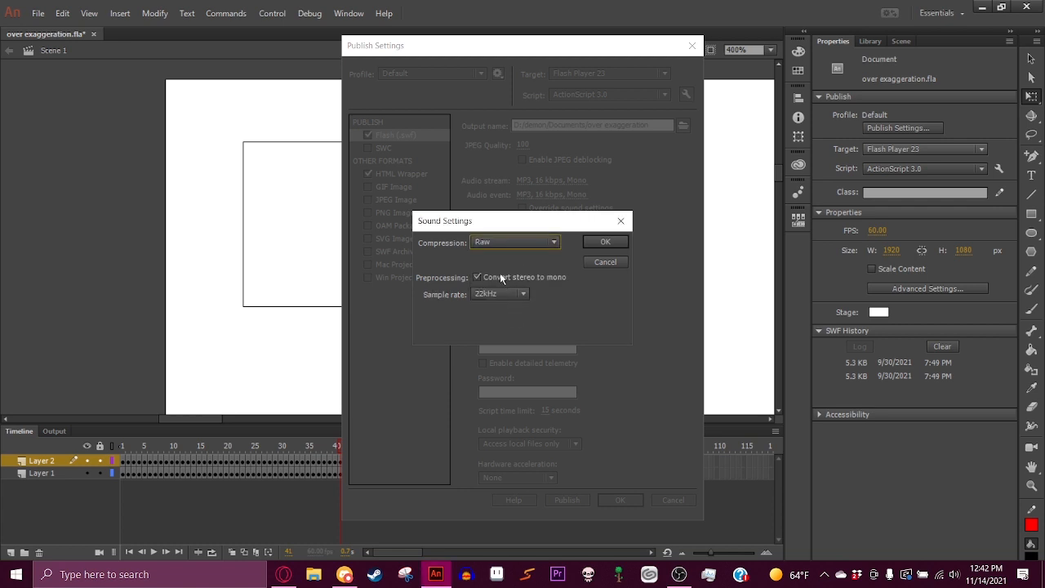
click(499, 275)
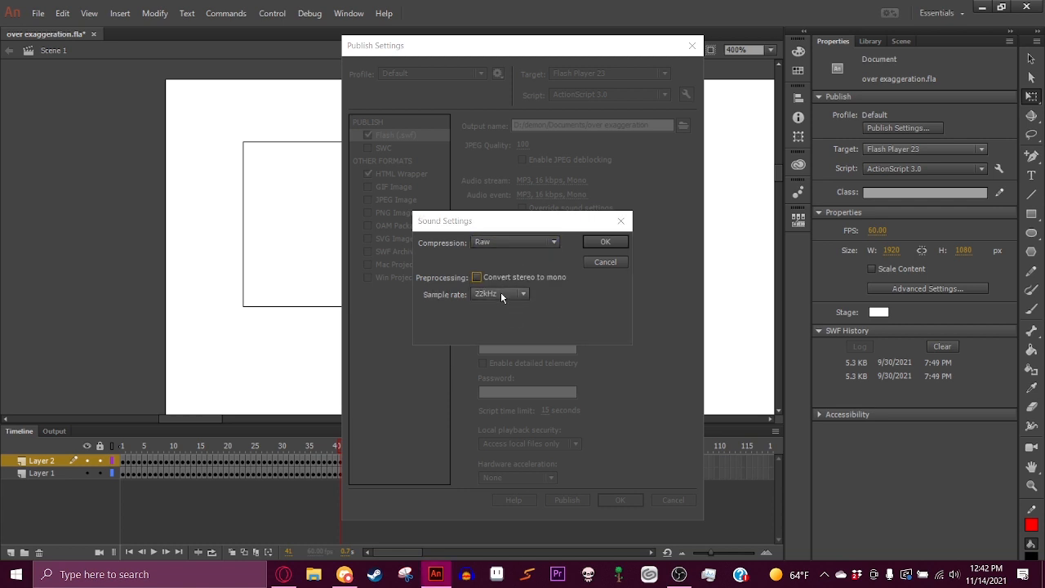
click(502, 292)
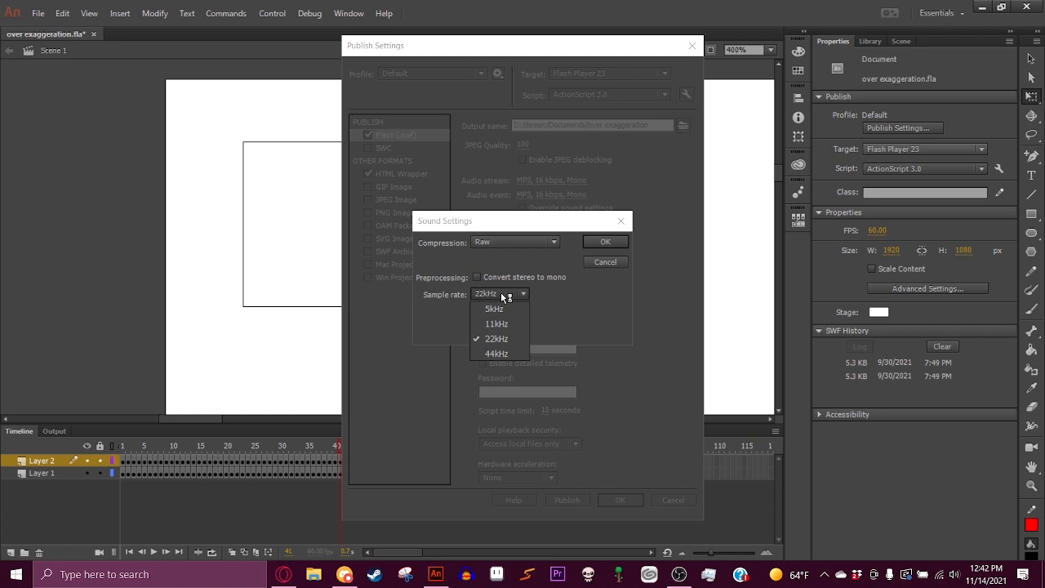
click(507, 355)
click(605, 242)
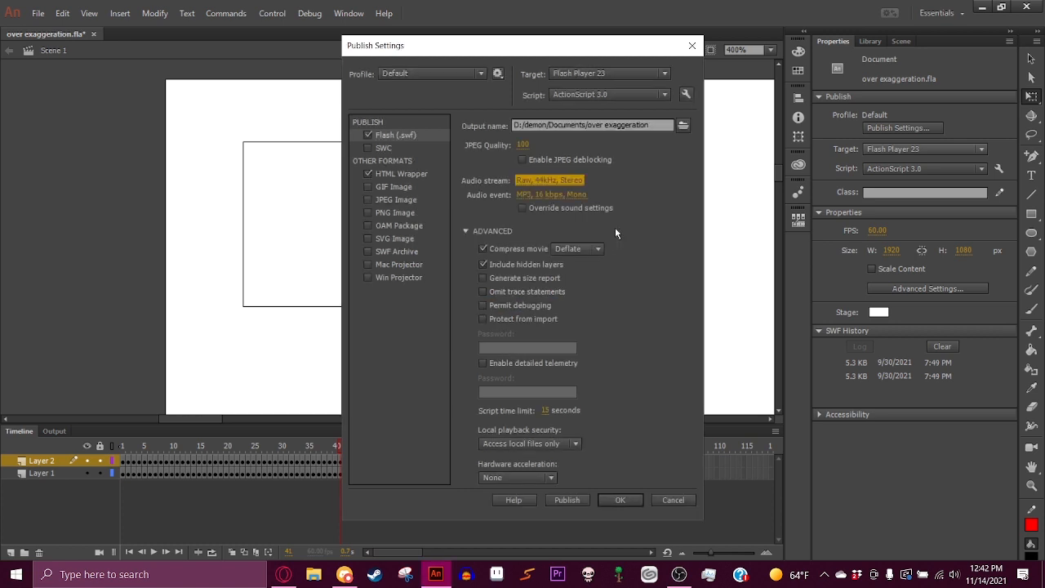
- Set the audio event to Raw compression at 44kHz with stereo kept
click(549, 196)
click(518, 243)
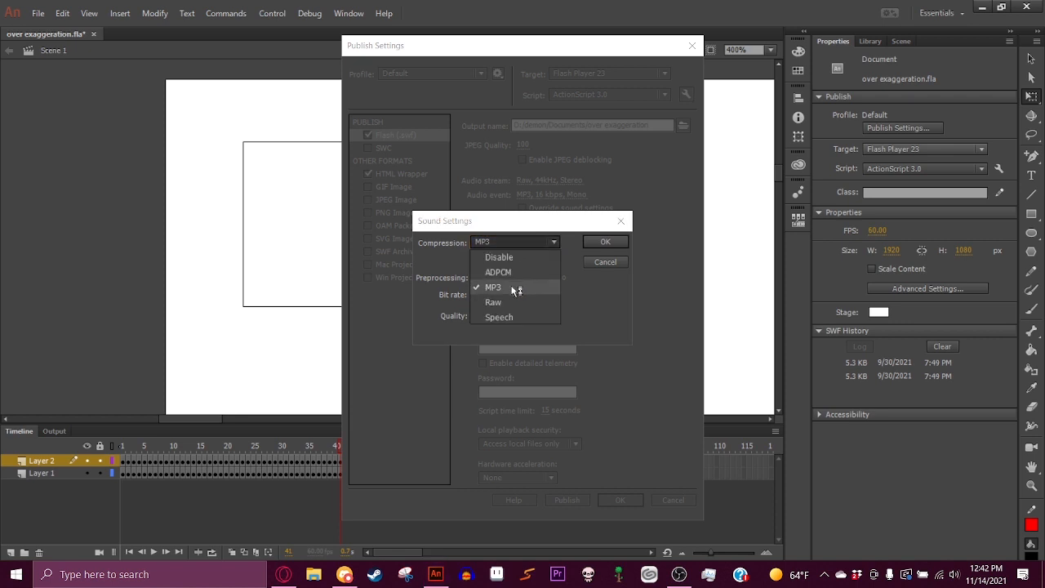
click(507, 301)
click(508, 300)
click(507, 353)
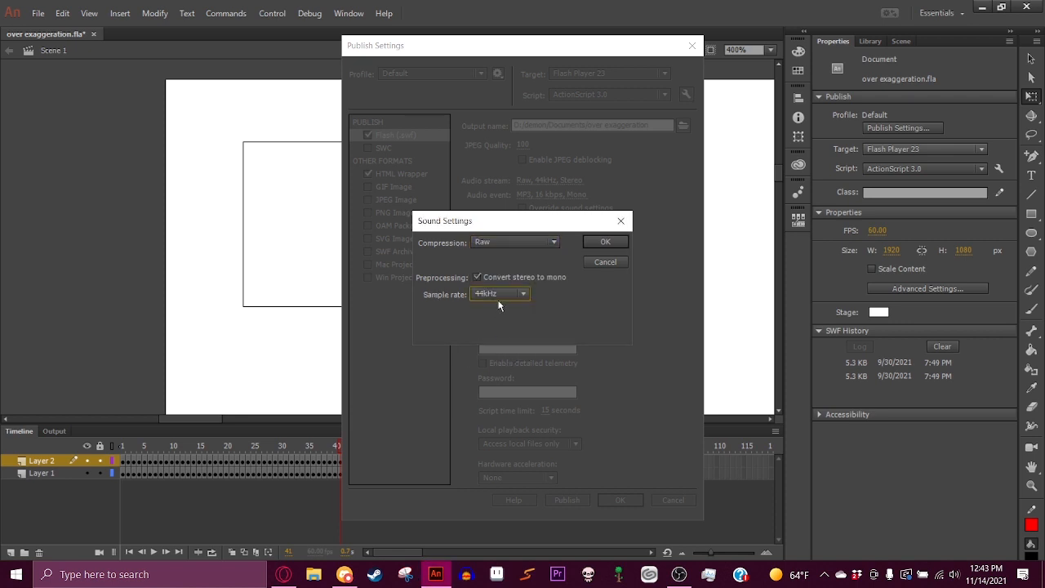
click(499, 277)
click(593, 244)
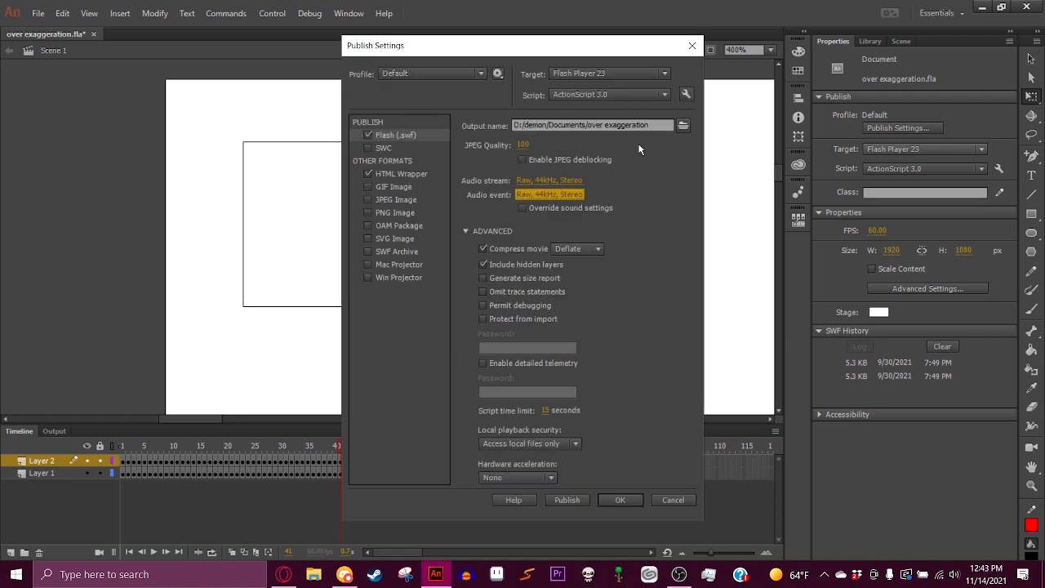
- Set the SWF output name to Overegg in Documents, publish the SWF and close Publish Settings
click(682, 127)
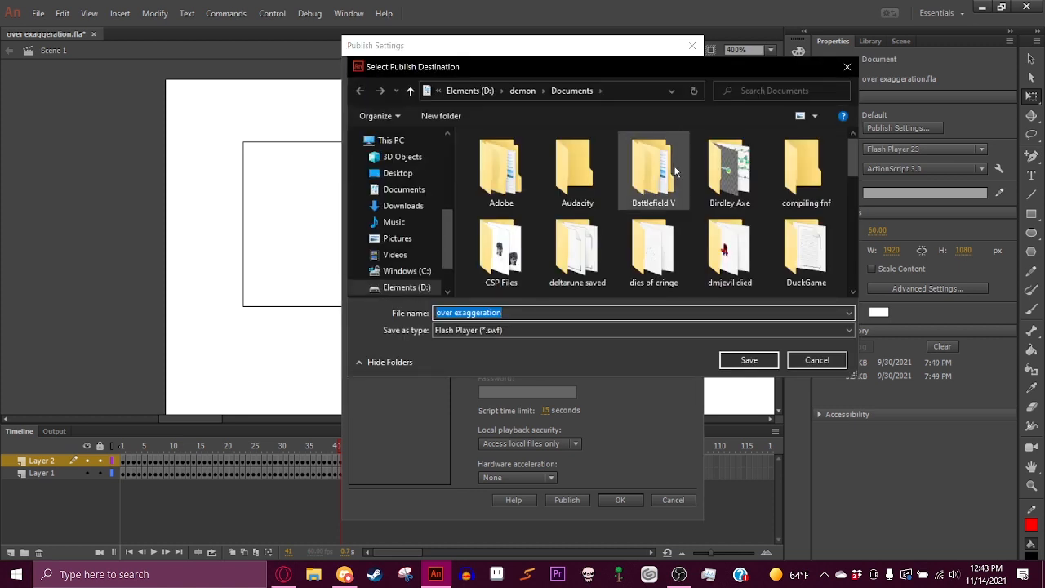
scroll(675, 165, down, 10)
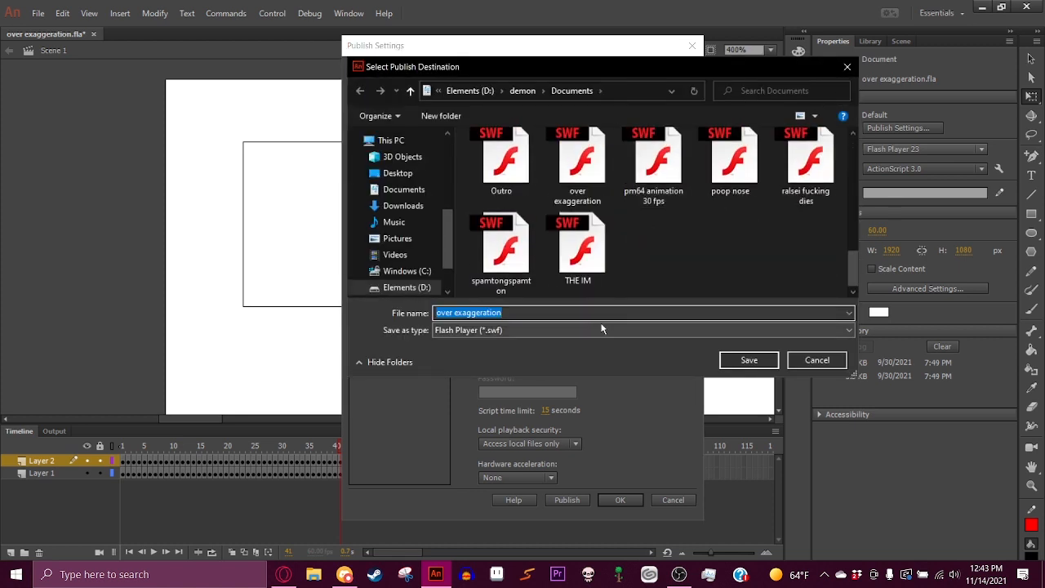
scroll(666, 244, up, 10)
scroll(668, 245, down, 10)
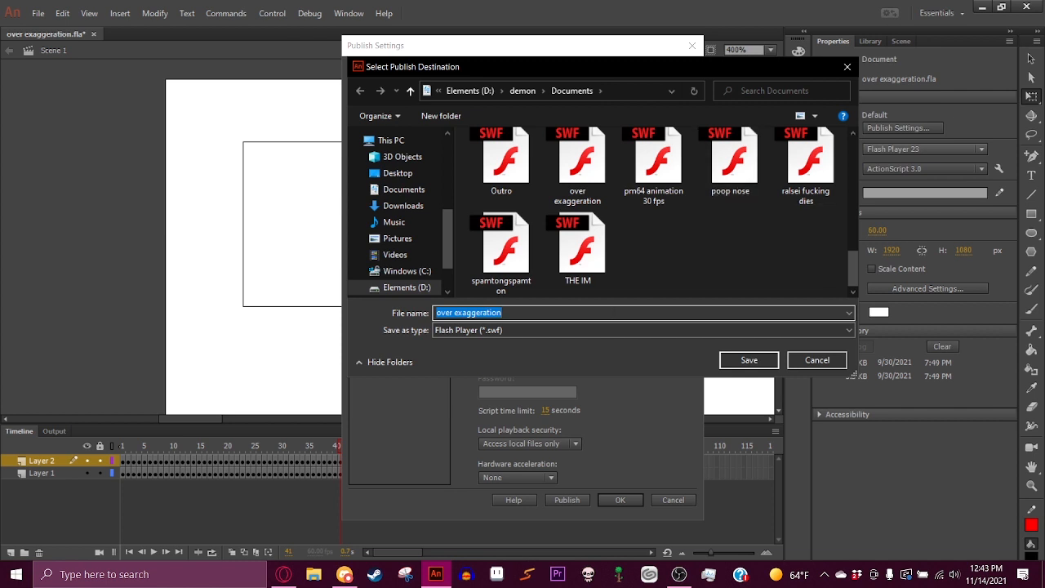
text(Overegg)
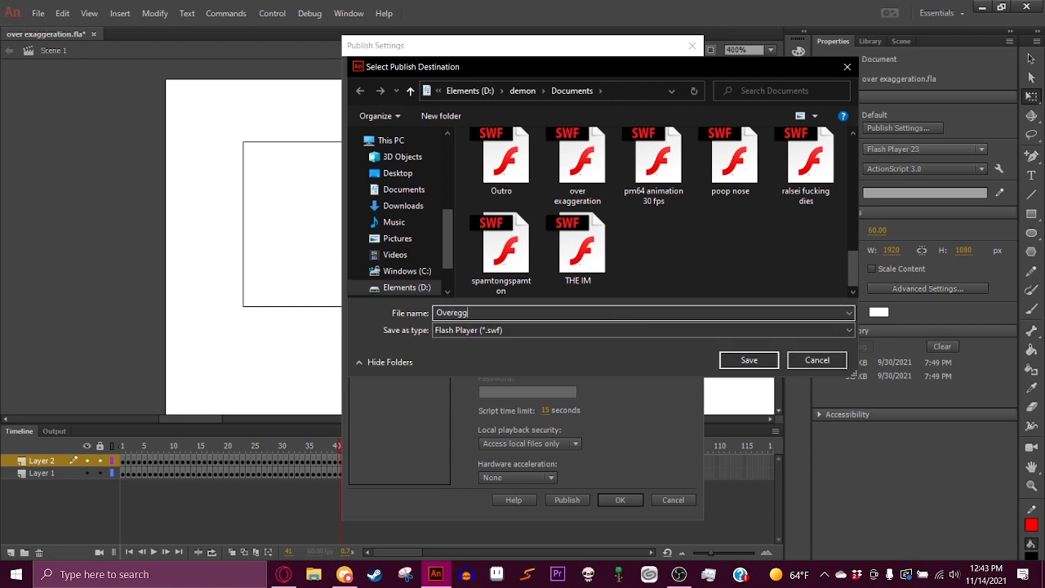
click(726, 360)
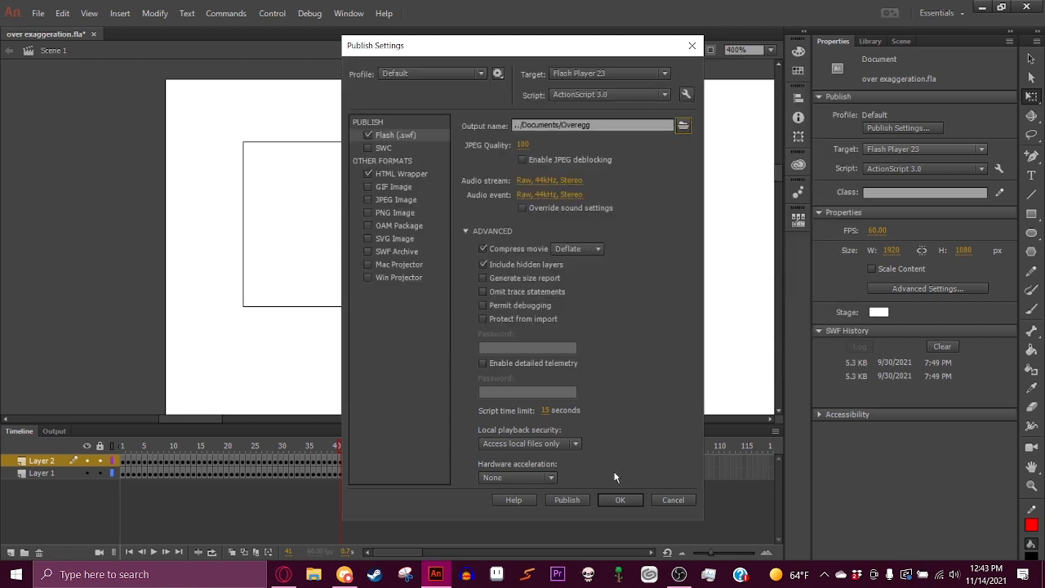
click(582, 500)
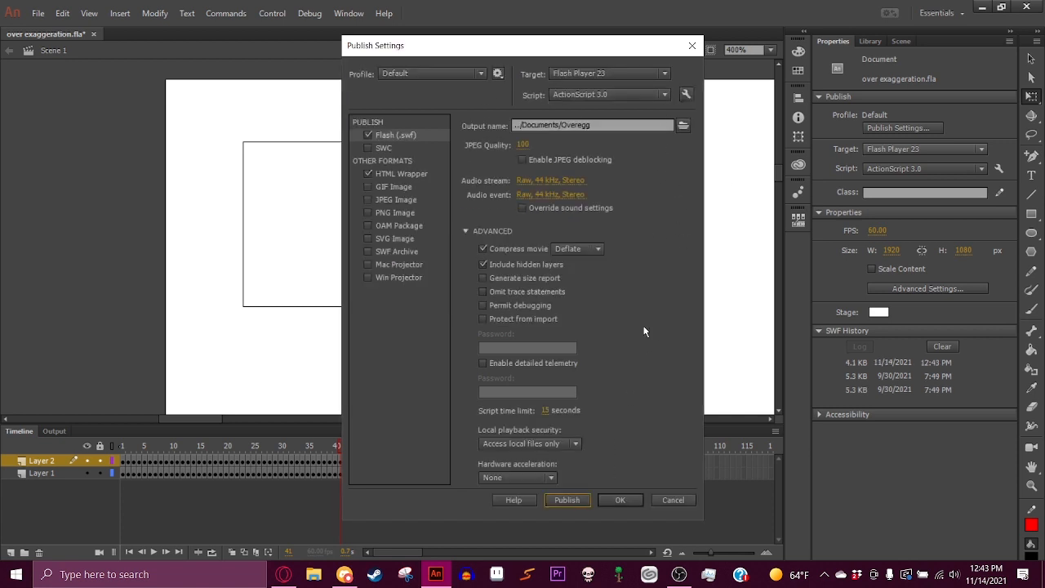
click(630, 498)
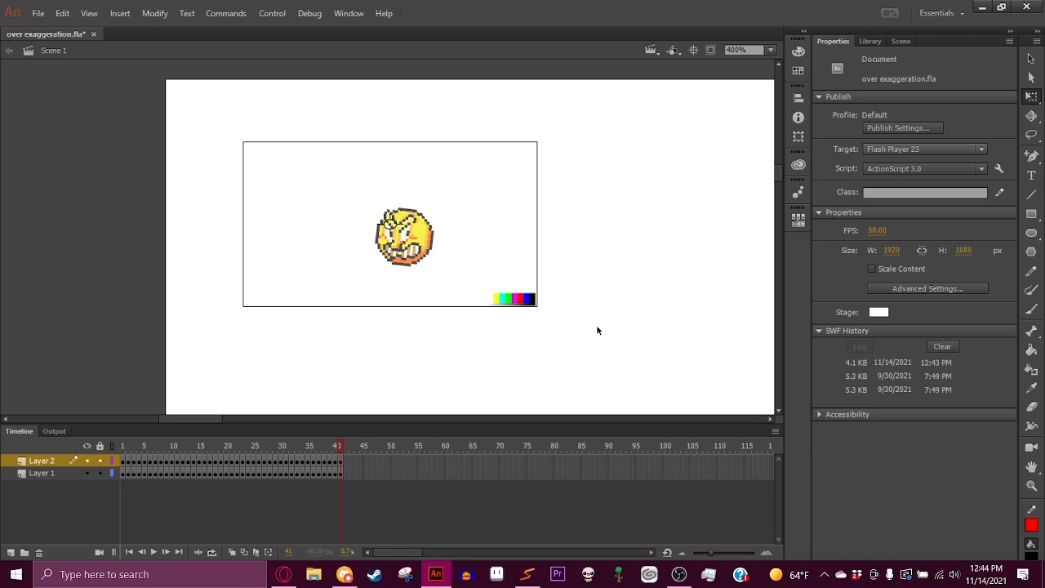
- Read the Newgrounds forum post about Swivel SWF-to-video in the browser, then return to Animate
key(alt+Tab)
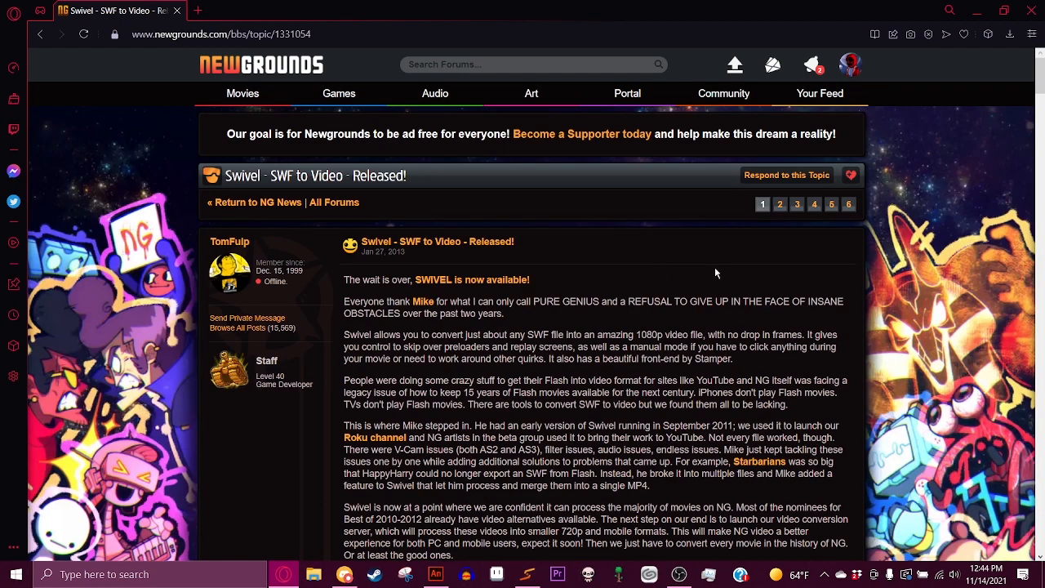
scroll(718, 273, down, 4)
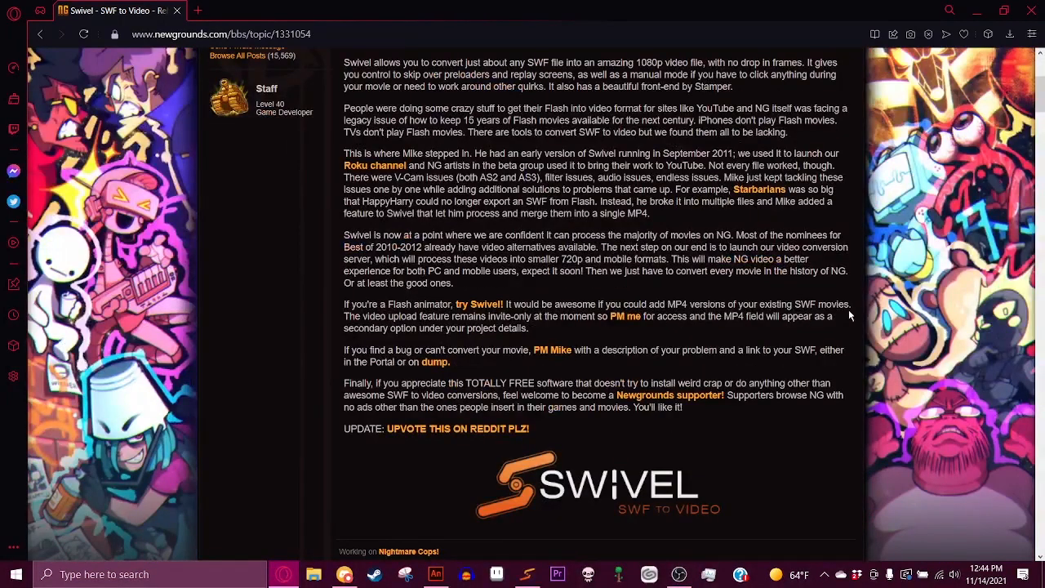
scroll(855, 316, down, 2)
scroll(770, 264, up, 6)
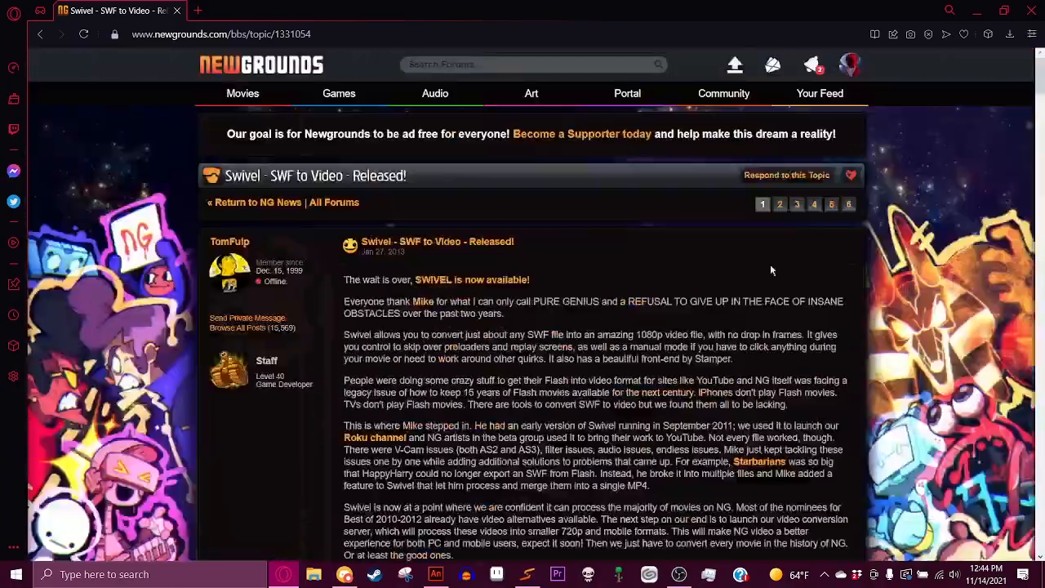
scroll(762, 279, down, 8)
key(alt+Tab)
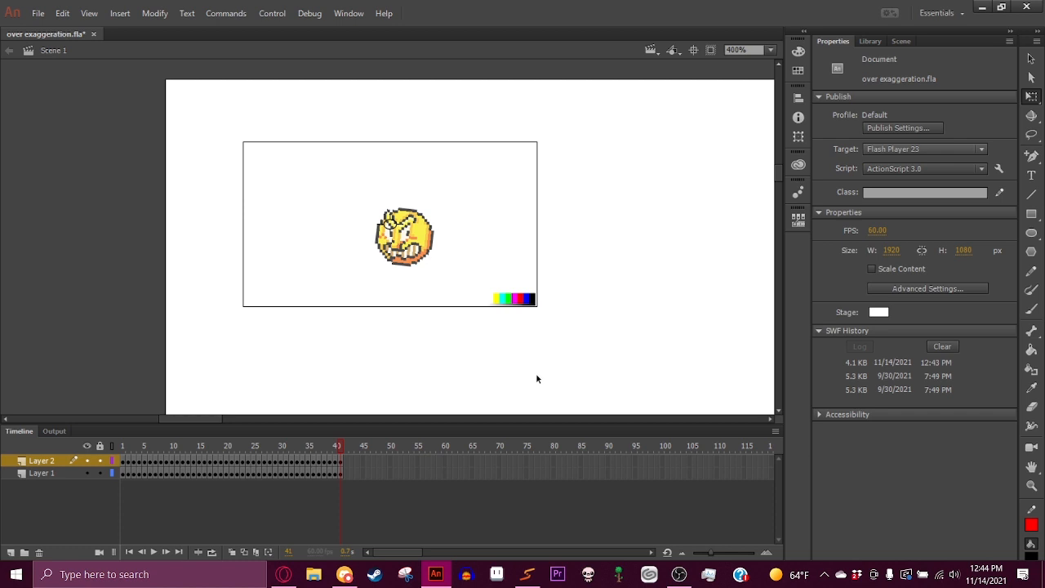
- Open Swivel and add Overegg.swf from Documents as the input SWF
click(537, 572)
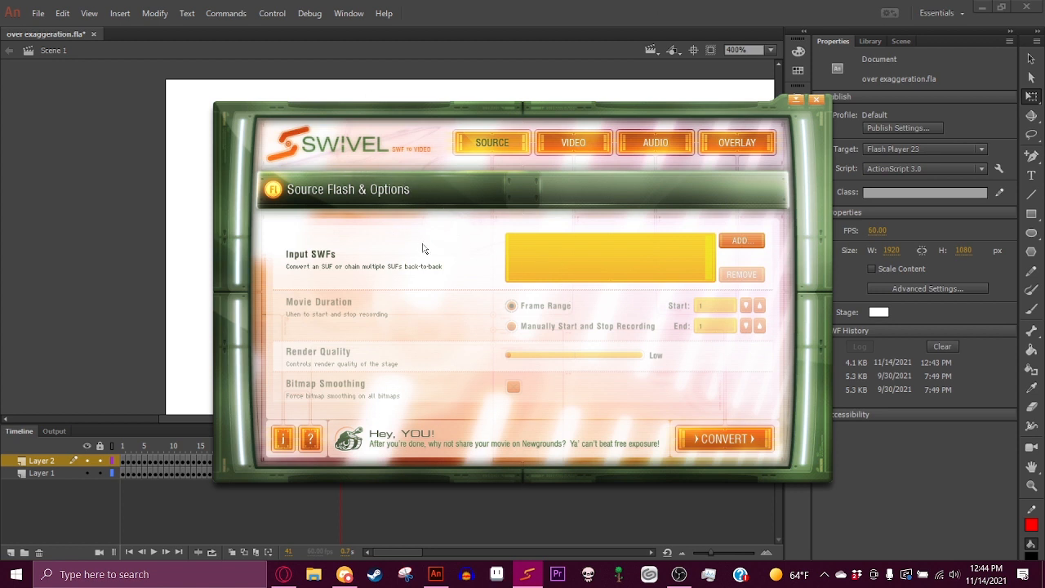
click(759, 241)
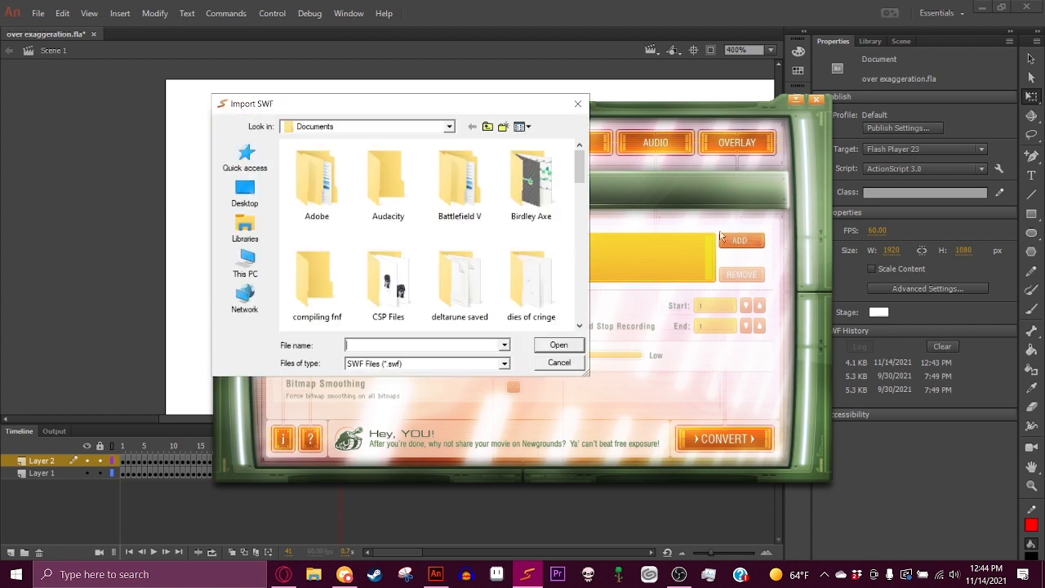
scroll(458, 204, down, 10)
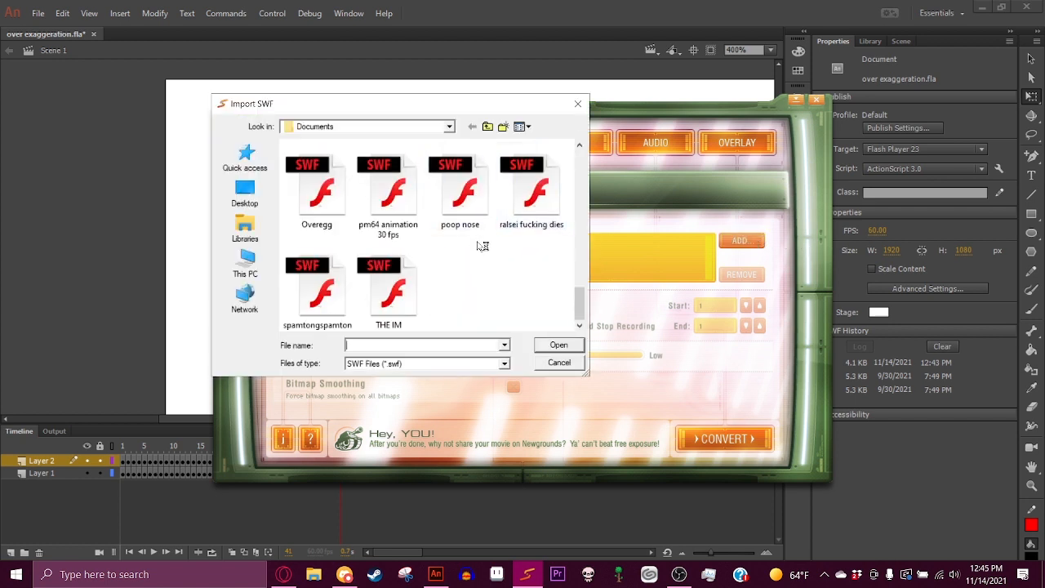
double_click(341, 192)
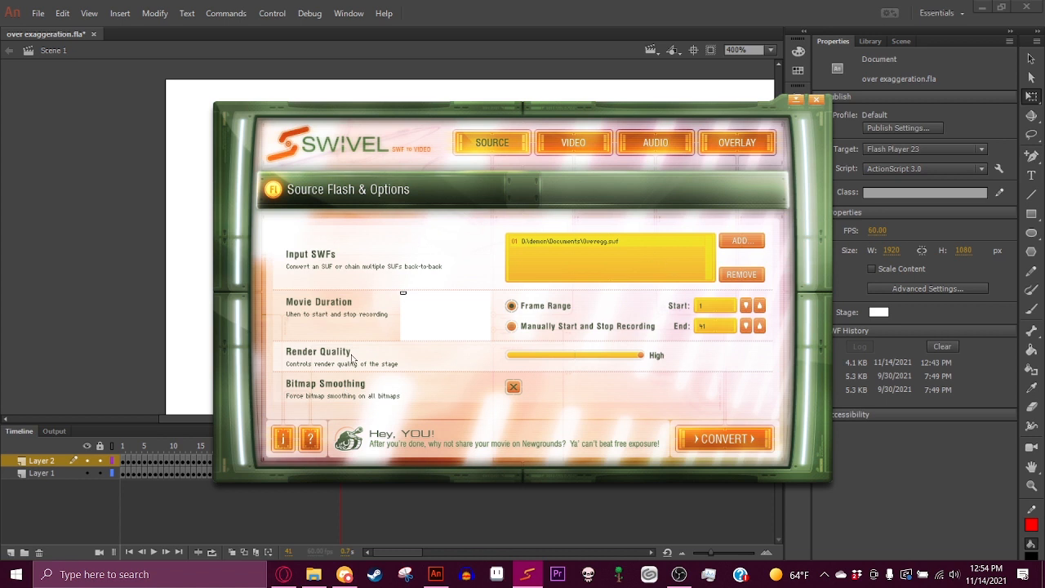
- Disable bitmap smoothing and set the render quality to High
click(515, 388)
click(539, 357)
drag(509, 357, 792, 365)
- Set the frame range end to 41
key(Tab)
text(32)
drag(721, 327, 691, 326)
text(41)
- Set the video bitrate to its maximum and the audio bitrate to 320 kbps
click(562, 147)
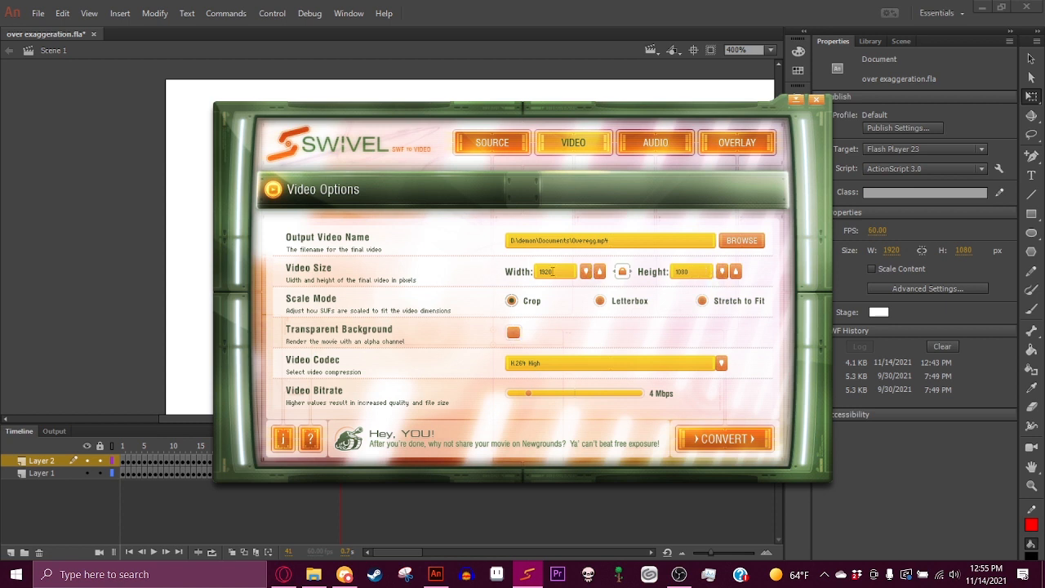
click(529, 396)
drag(530, 397, 718, 400)
click(662, 155)
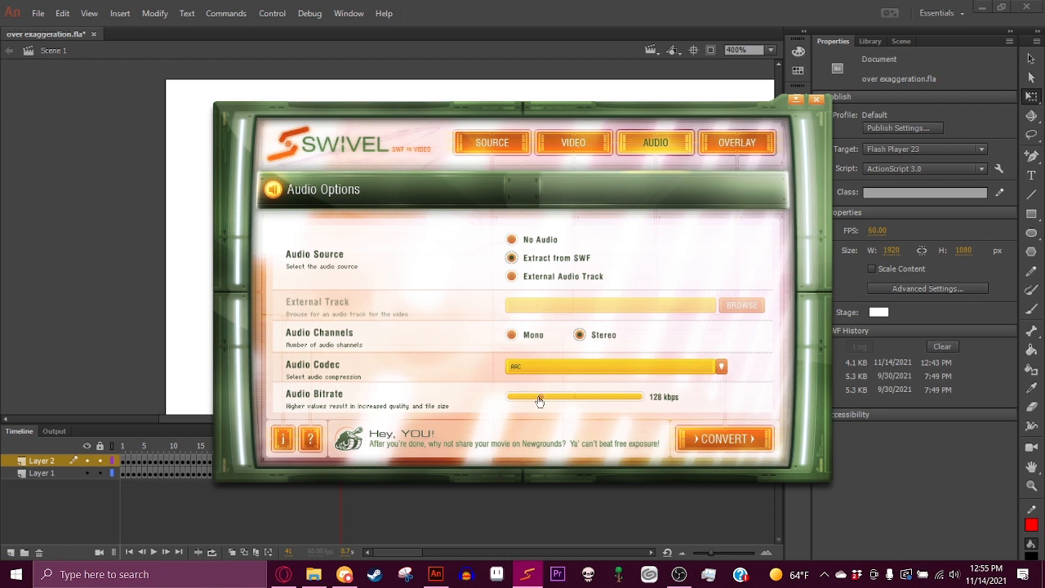
drag(540, 400, 735, 401)
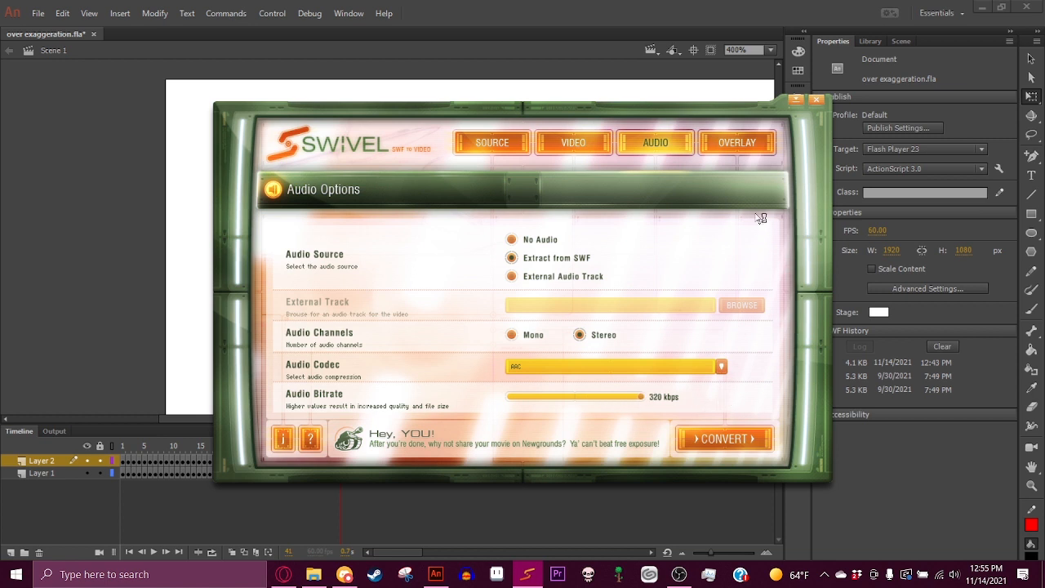
- Enable the watermark overlay and choose smuggers.png as the watermark image
click(754, 151)
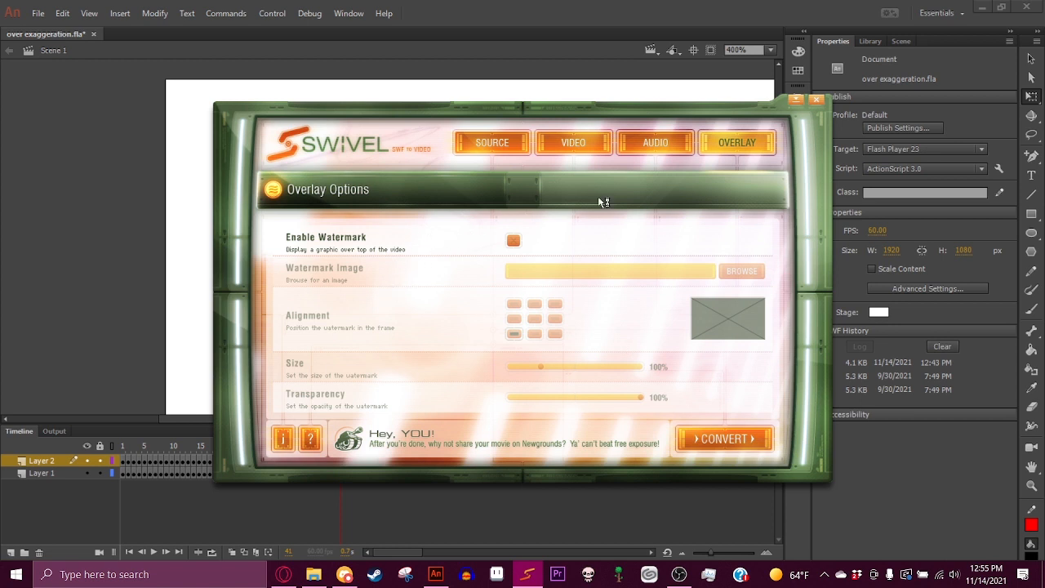
click(512, 242)
click(513, 241)
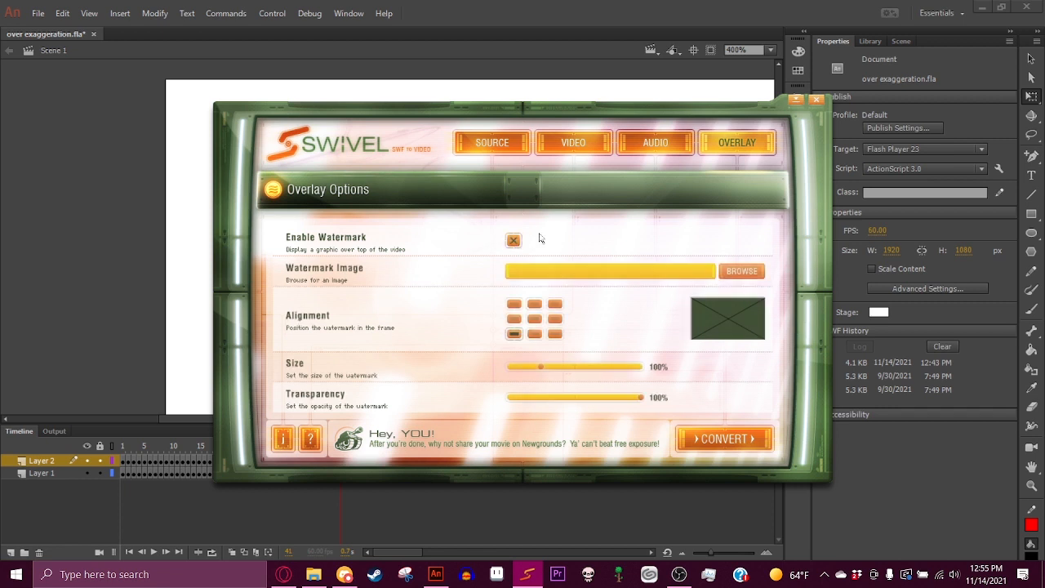
click(745, 272)
scroll(511, 252, down, 18)
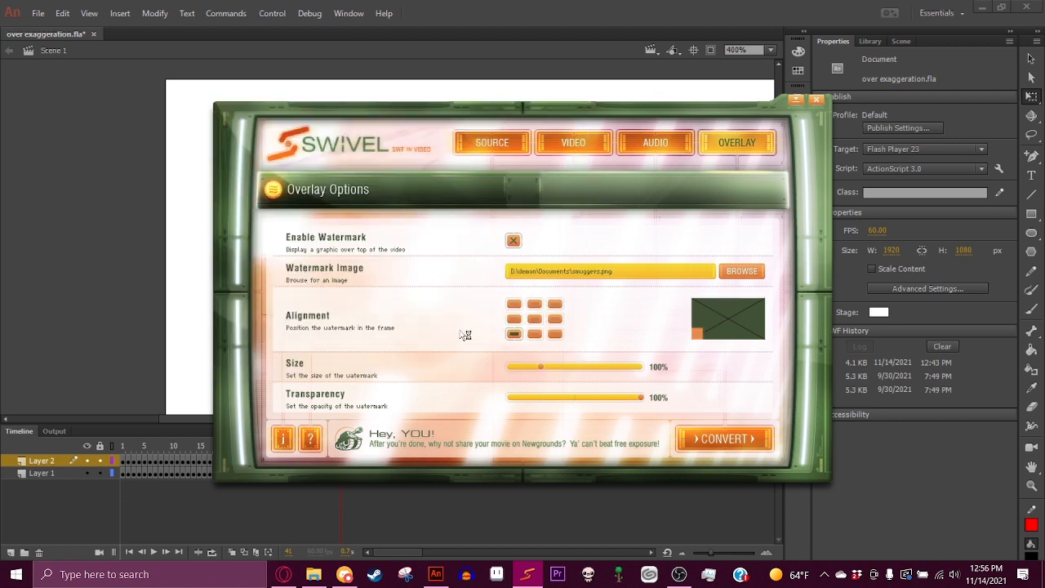
- Set the watermark alignment to the top-right corner
click(515, 319)
click(514, 304)
click(534, 303)
click(555, 304)
click(555, 318)
click(555, 333)
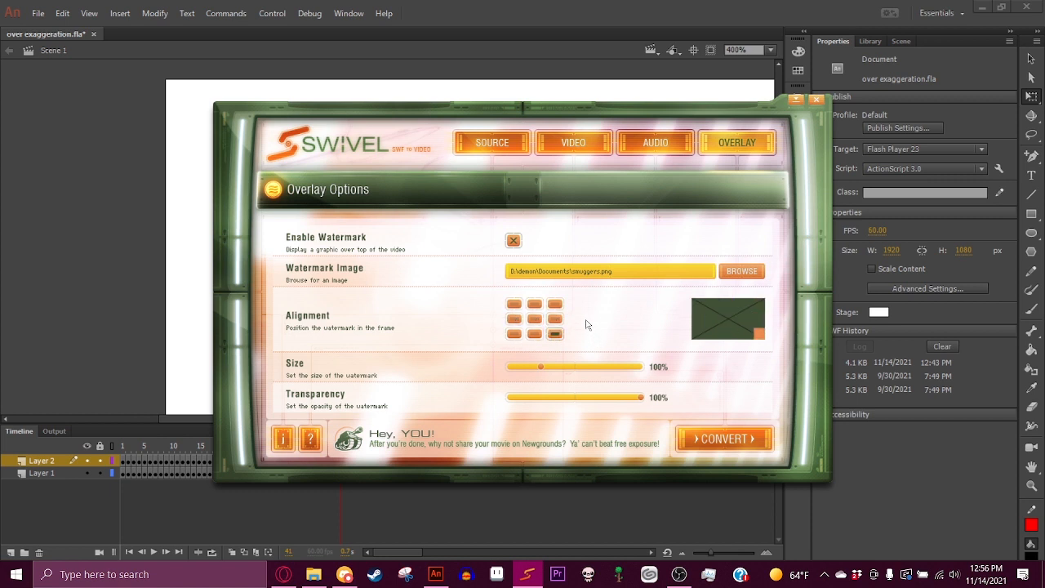
click(555, 304)
- Set the watermark size to 101% and its transparency to 50%
mouse_move(541, 367)
mouse_down()
mouse_move(603, 367)
mouse_move(487, 369)
mouse_up()
mouse_move(487, 368)
mouse_down()
mouse_move(849, 372)
mouse_move(525, 367)
mouse_move(543, 380)
mouse_up()
drag(642, 401, 580, 411)
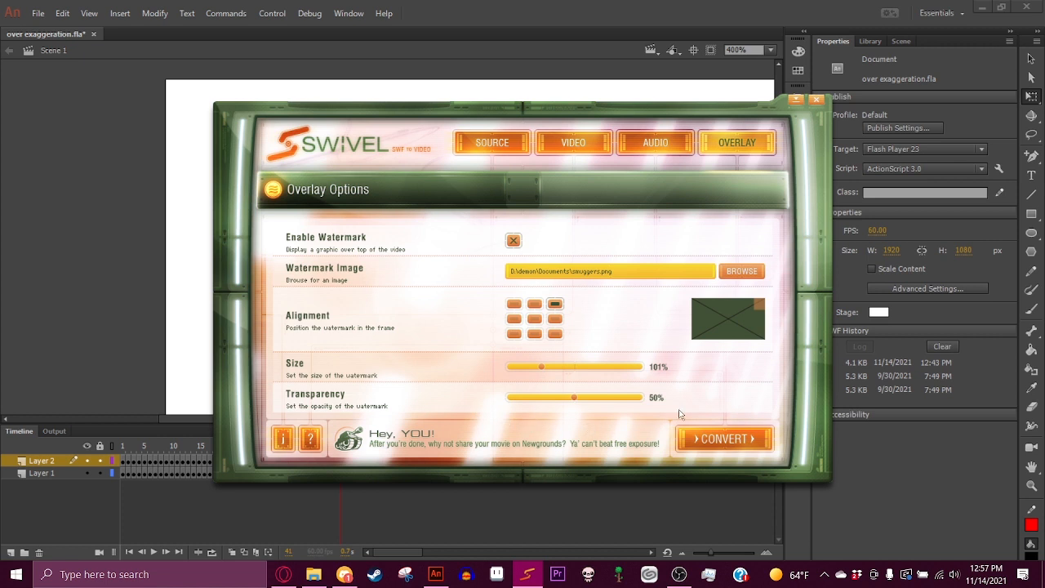
- Convert the SWF to video and play the resulting Overegg.mp4
click(724, 438)
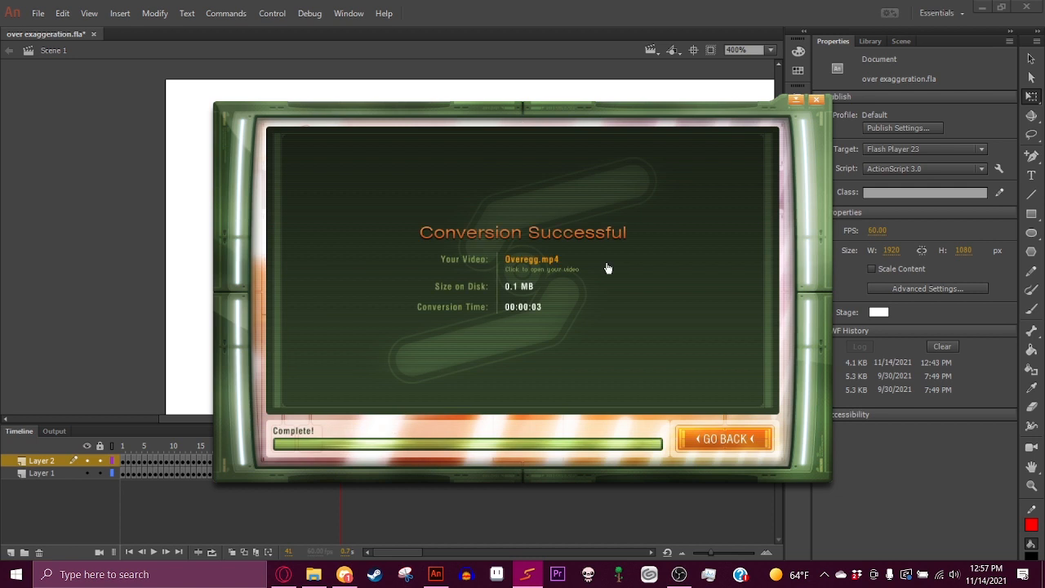
click(533, 260)
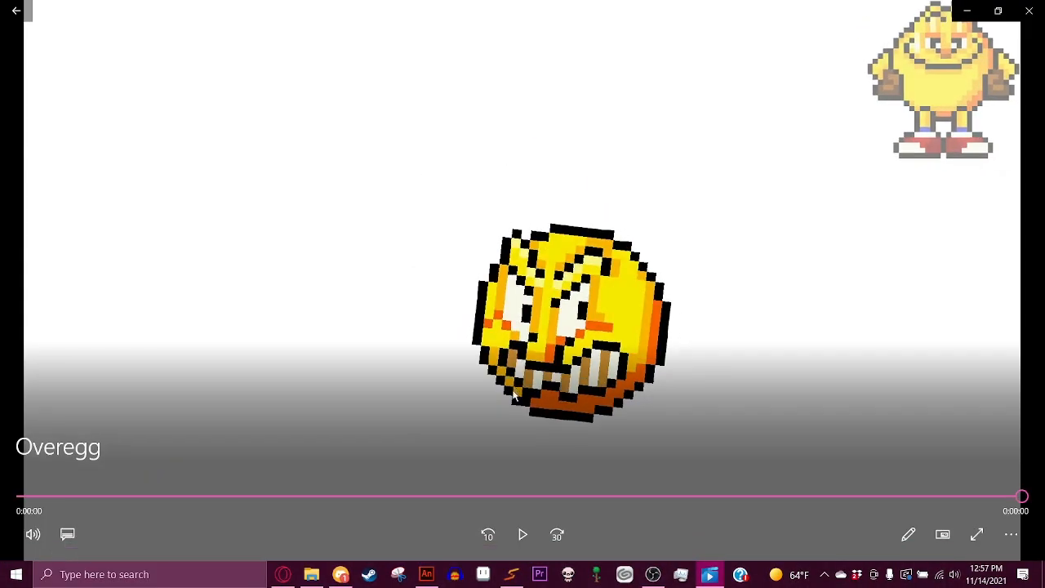
click(523, 534)
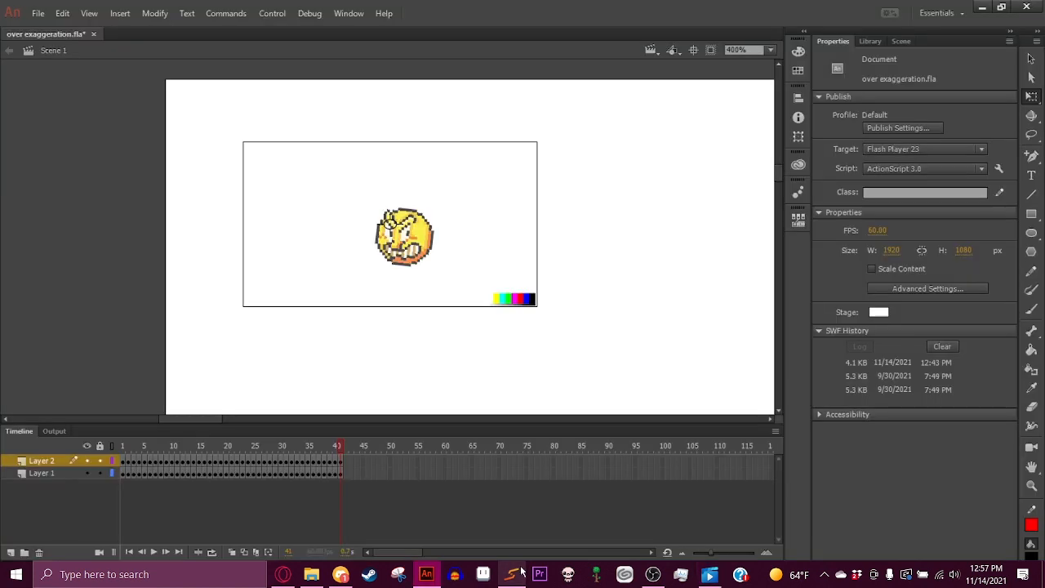
click(519, 573)
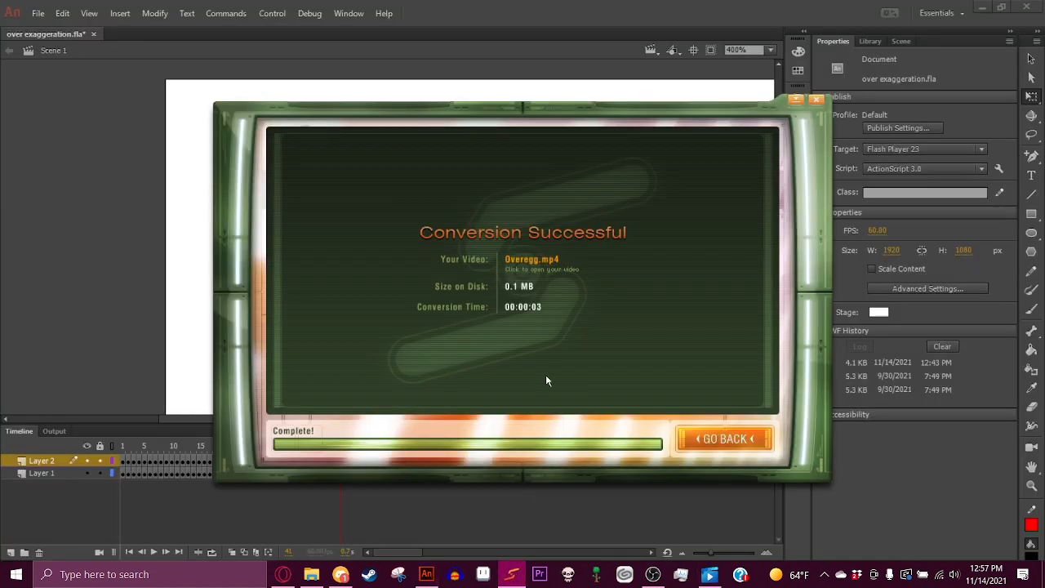
- Return to the conversion settings and review the source options
click(724, 439)
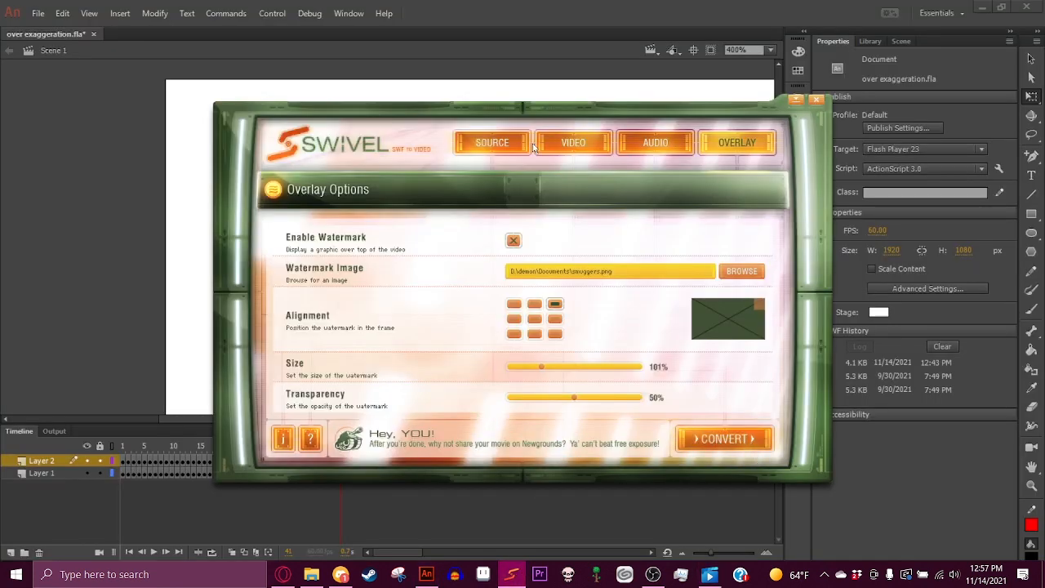
click(491, 143)
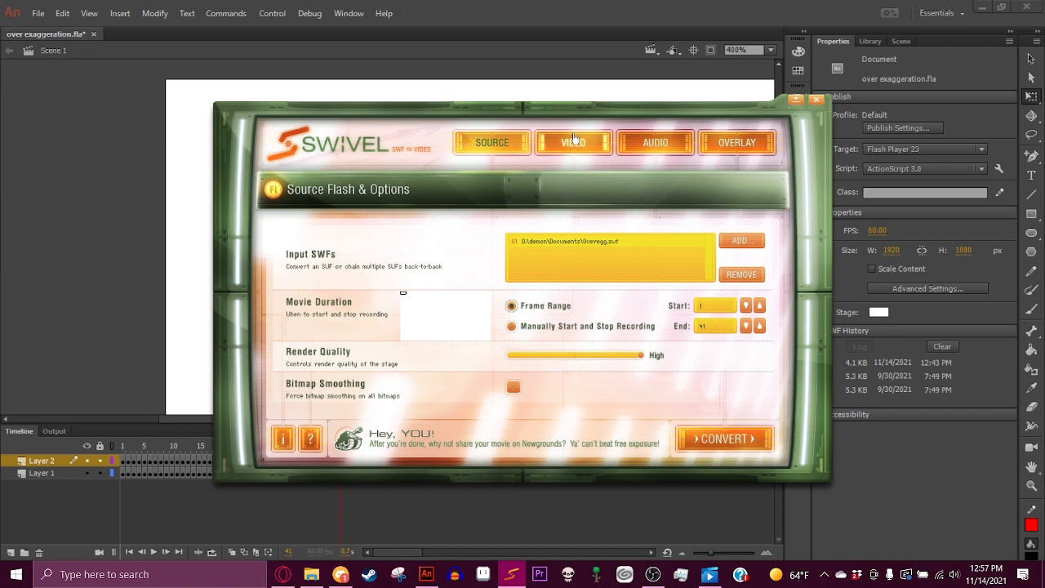
click(473, 139)
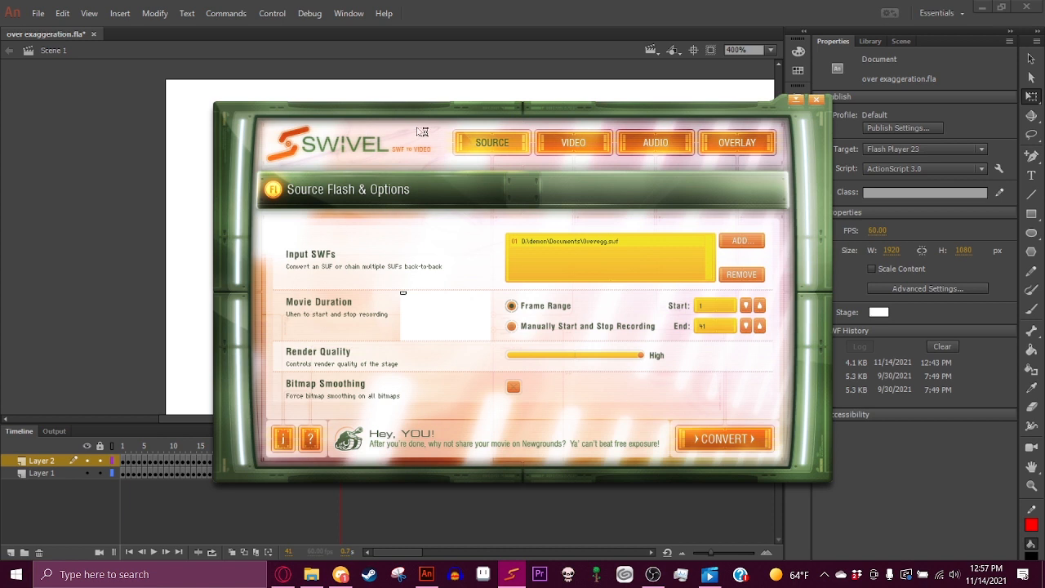